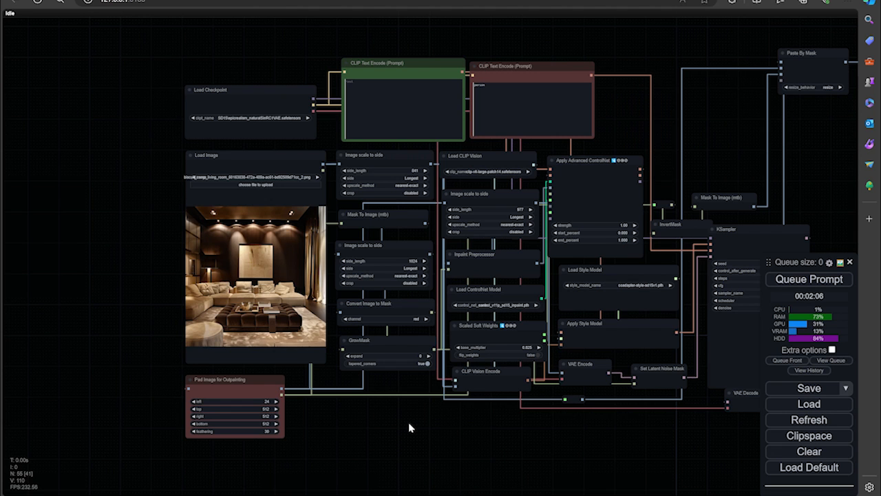
- Look over the outpainting workflow, from the checkpoint and image loaders through the masking, ControlNet and style nodes
left_click_drag(408, 426, 364, 431)
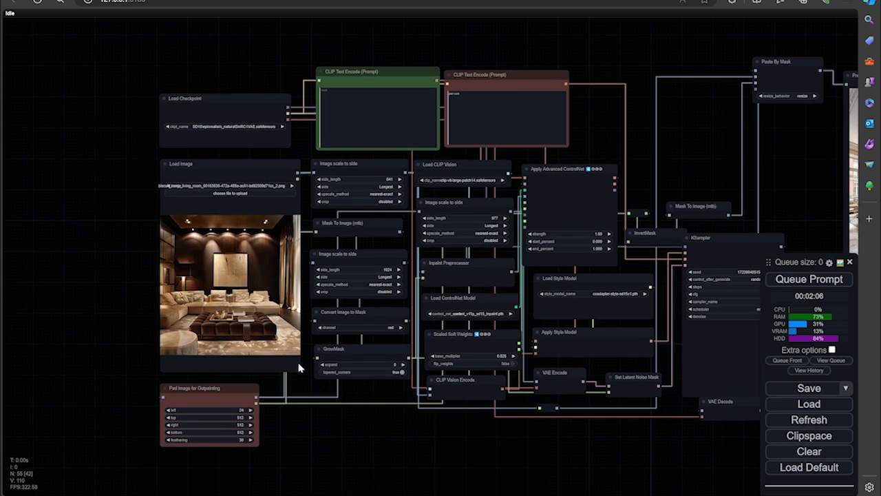
left_click_drag(132, 196, 85, 192)
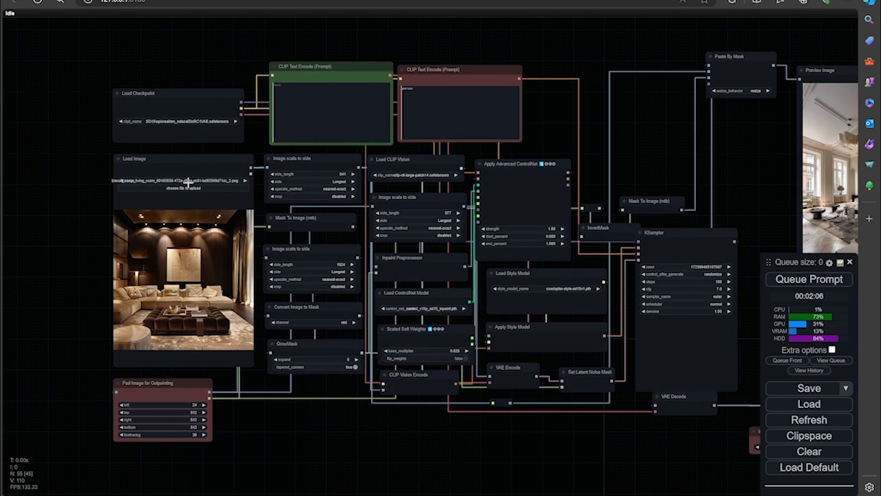
left_click_drag(520, 470, 586, 449)
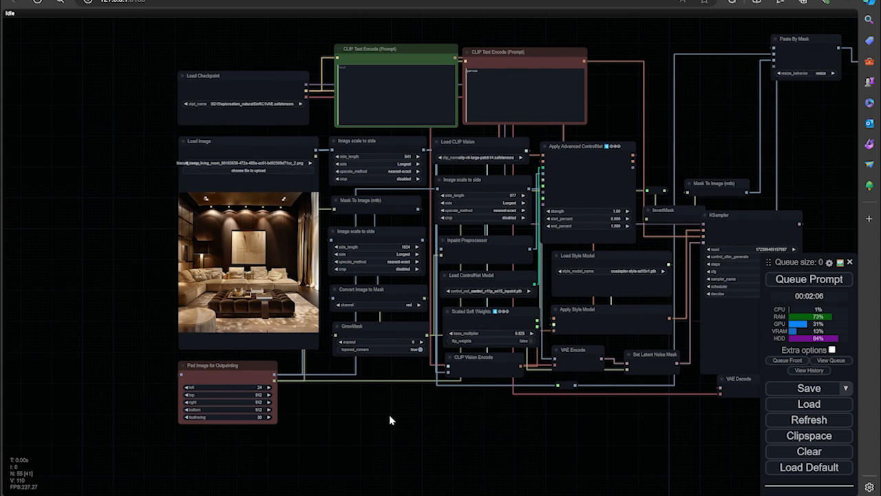
scroll(389, 420, "up", 2)
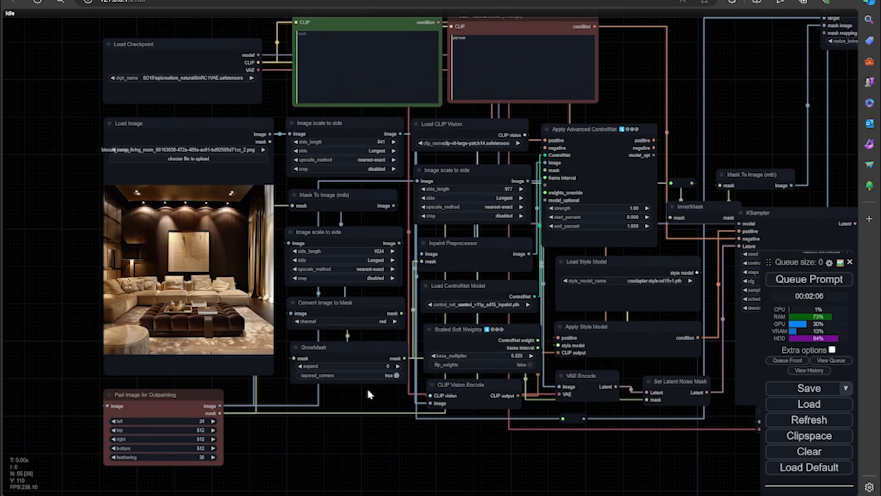
scroll(359, 391, "down", 1)
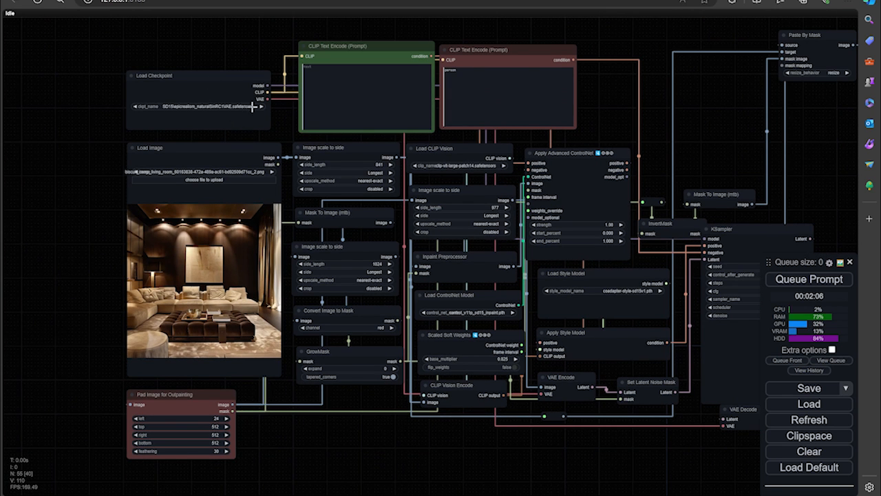
scroll(250, 120, "up", 2)
scroll(265, 227, "down", 3)
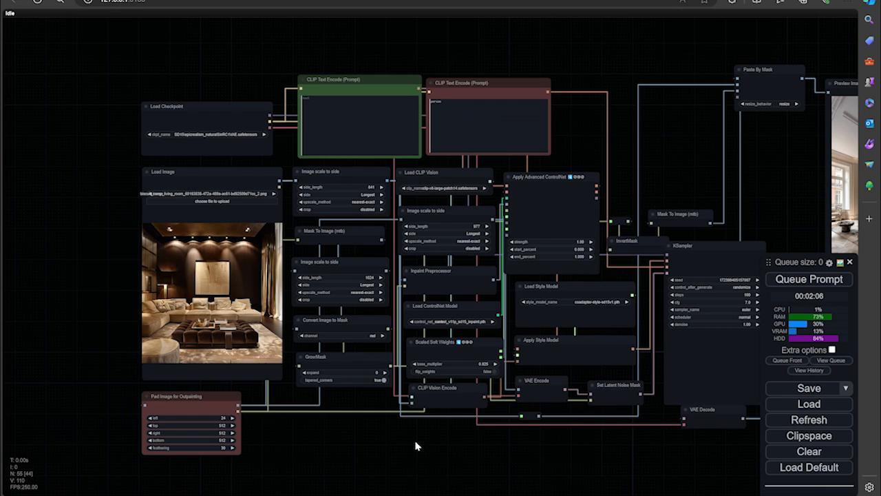
left_click_drag(413, 441, 406, 422)
- Shift the Pad Image for Outpainting node slightly beneath the Load Image node and inspect its padding values and the source image
left_click_drag(172, 379, 185, 374)
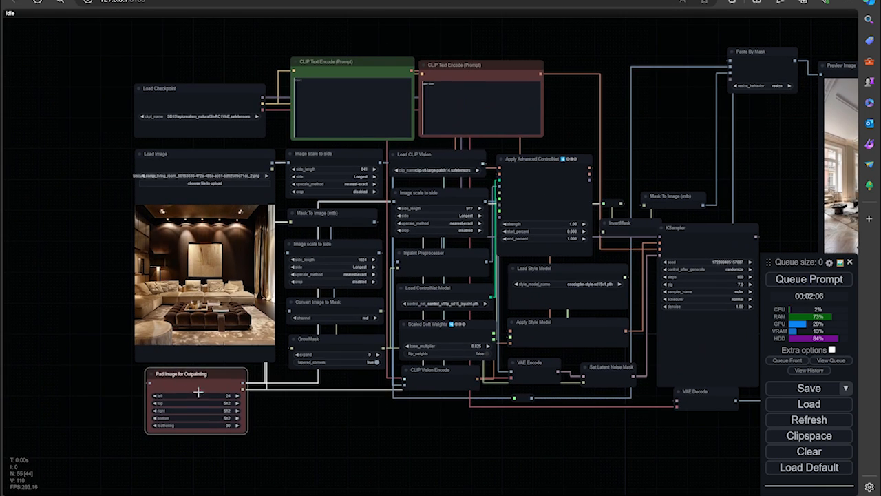
scroll(212, 439, "up", 2)
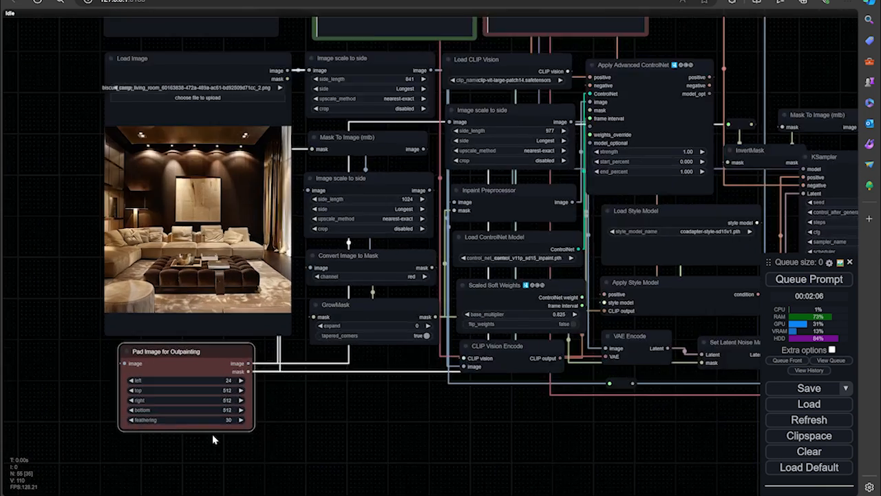
scroll(212, 439, "up", 6)
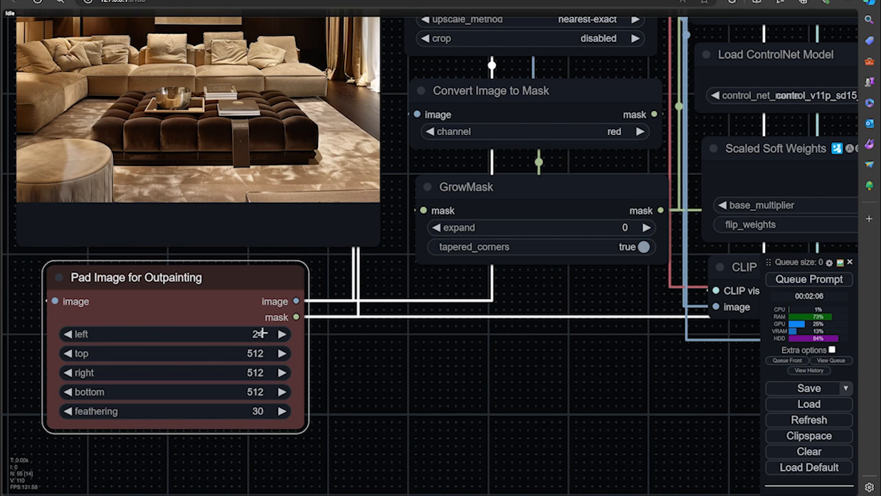
left_click_drag(377, 273, 447, 450)
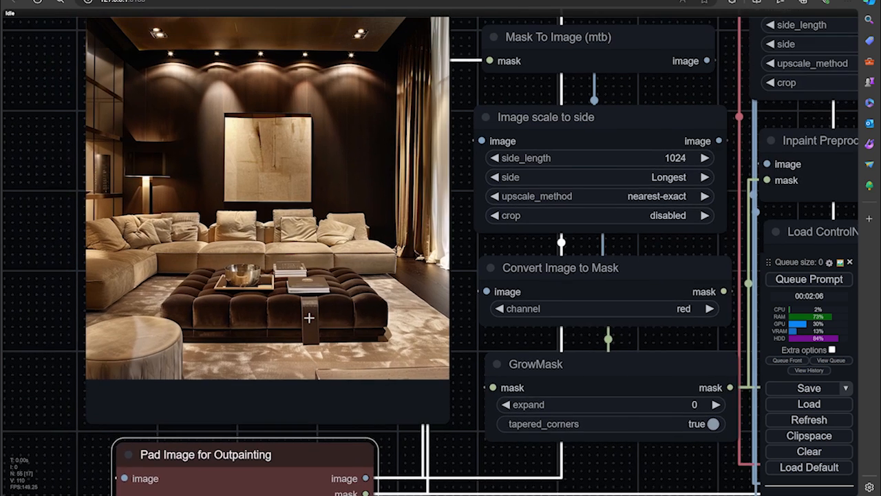
scroll(309, 317, "down", 2)
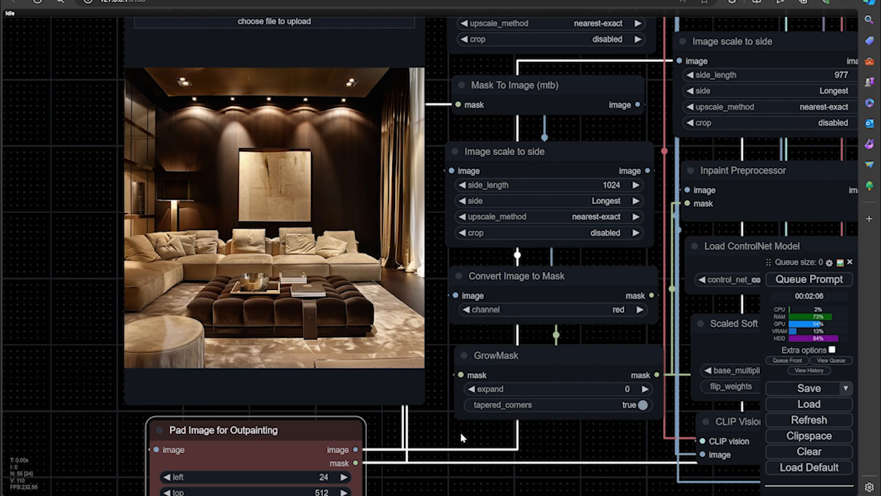
- Move the Load Image node up to leave space above the Pad Image for Outpainting node
left_click_drag(417, 391, 347, 344)
left_click_drag(431, 442, 435, 260)
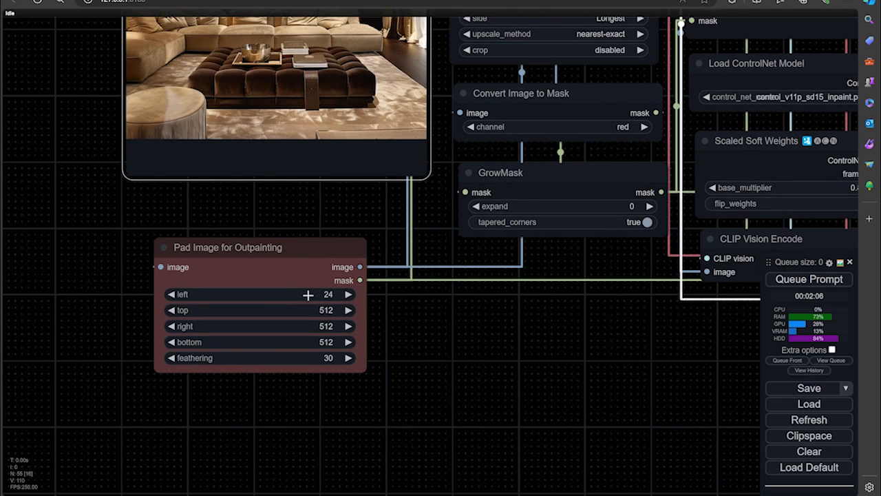
left_click_drag(313, 203, 329, 380)
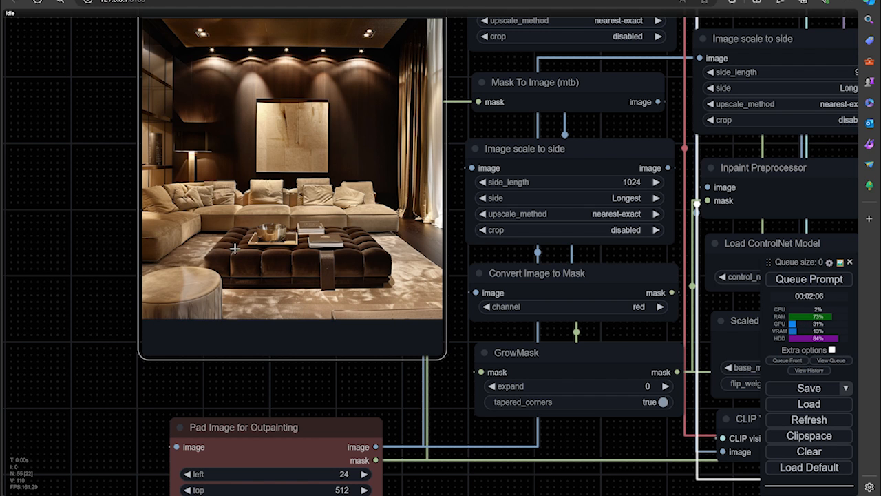
left_click_drag(453, 412, 430, 301)
- Nudge the Pad Image for Outpainting node upward and set its feathering to 40
left_click_drag(284, 325, 287, 301)
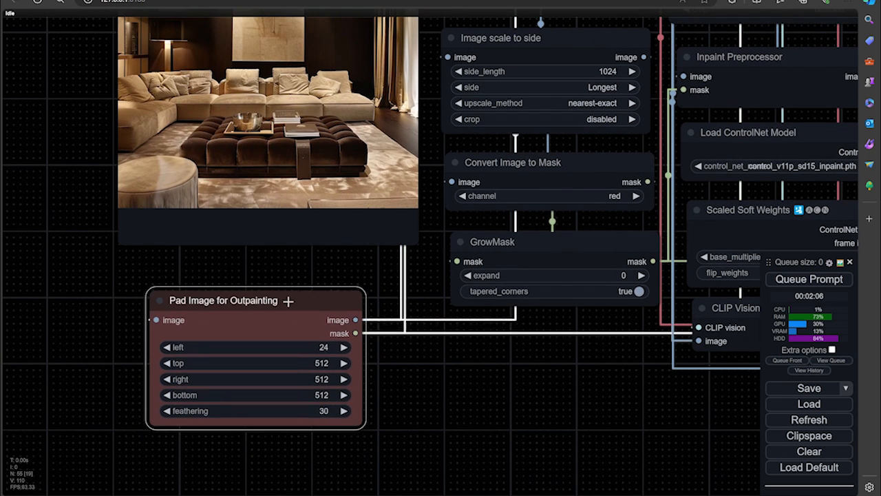
left_click(310, 403)
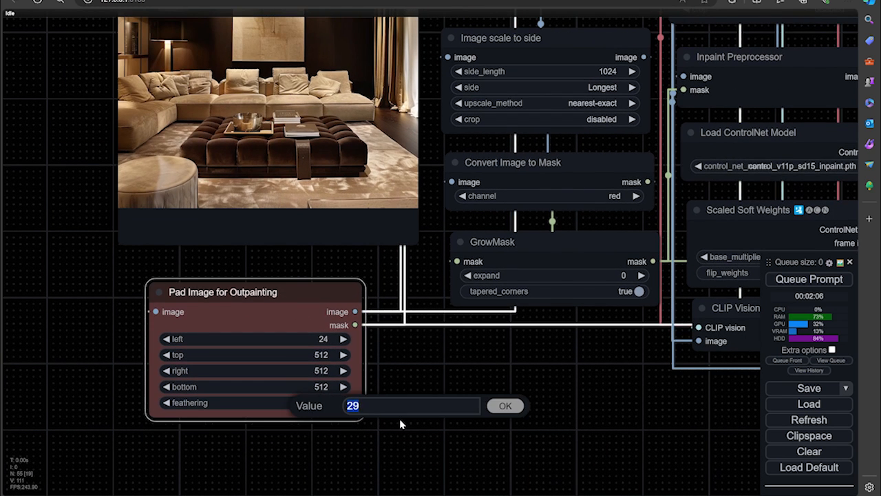
type("40")
key("Return")
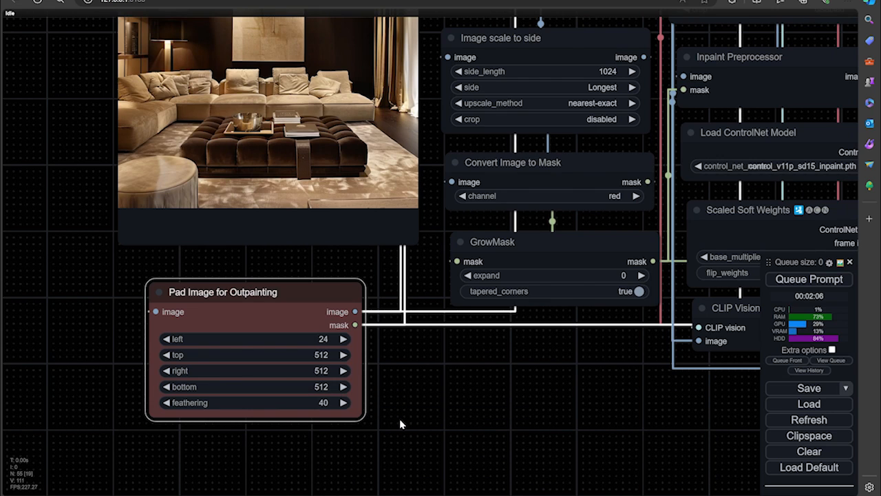
- Widen the Load CLIP Vision node slightly so its full clip_name fits inside the field
scroll(541, 374, "down", 2)
left_click_drag(541, 373, 323, 490)
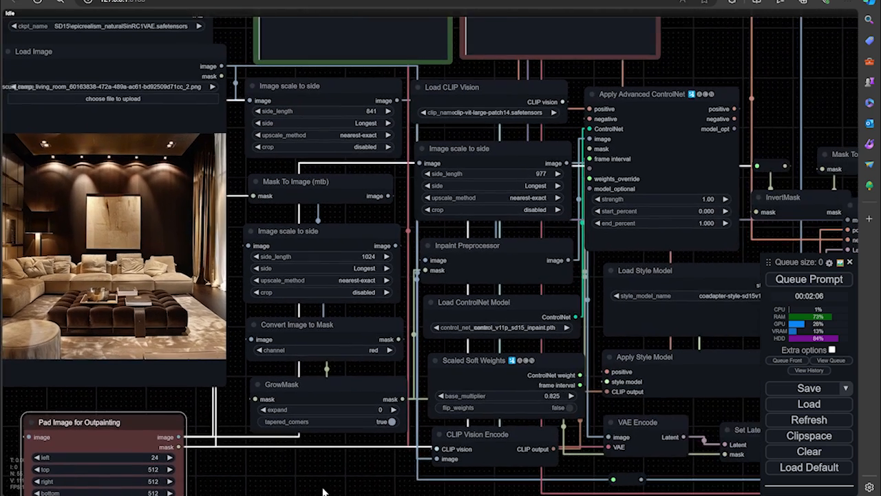
scroll(346, 490, "down", 2)
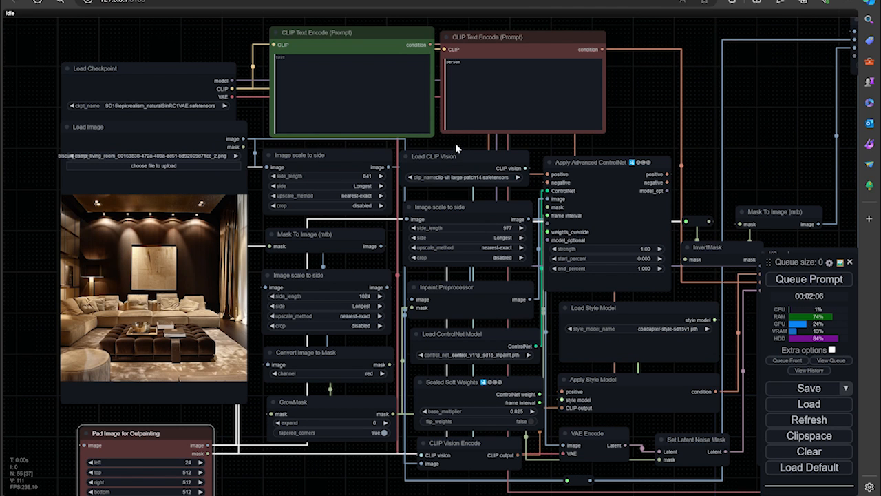
left_click_drag(455, 142, 330, 170)
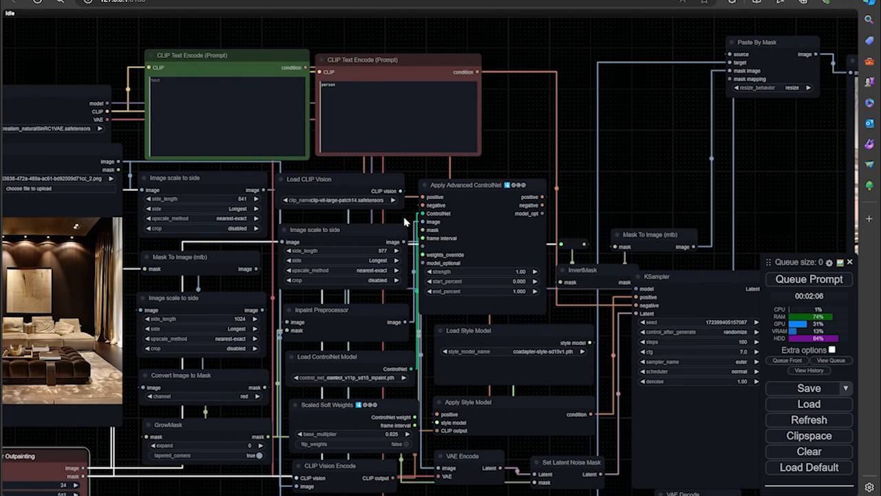
left_click_drag(401, 207, 410, 207)
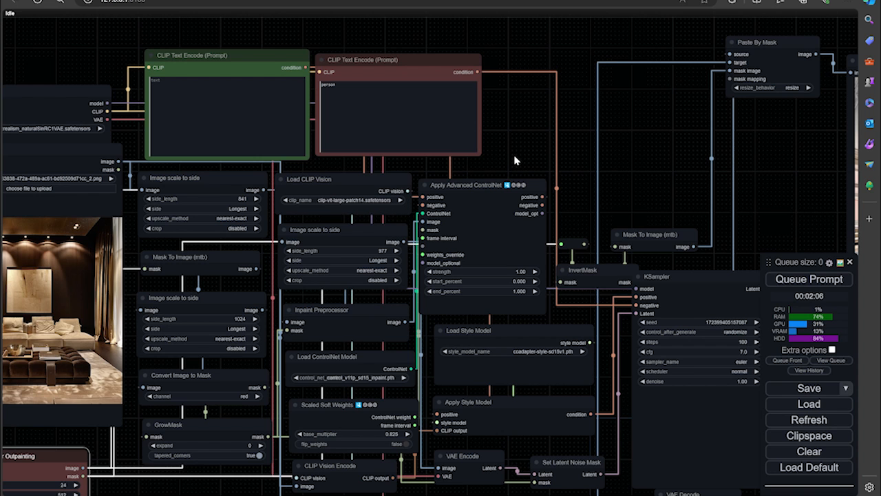
- Move the Load Checkpoint node up so it sits clear above the Load Image node, and inspect its selected checkpoint
left_click_drag(515, 160, 602, 163)
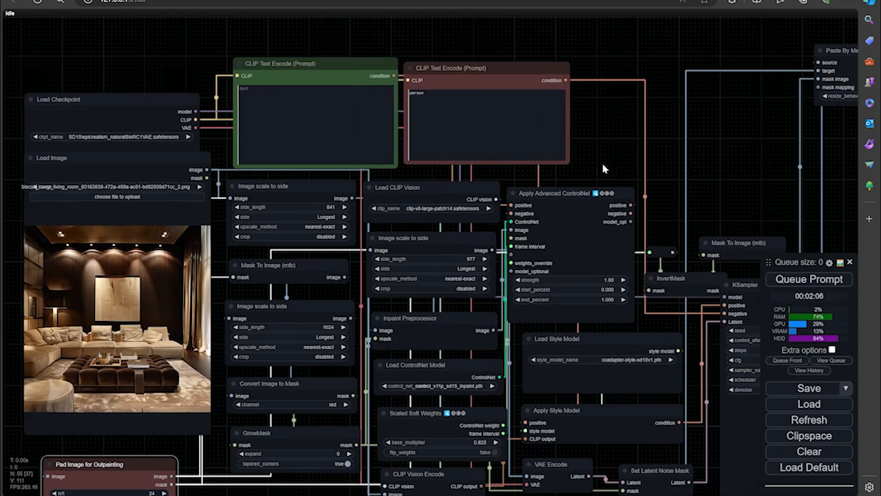
left_click_drag(137, 74, 163, 77)
left_click(154, 90)
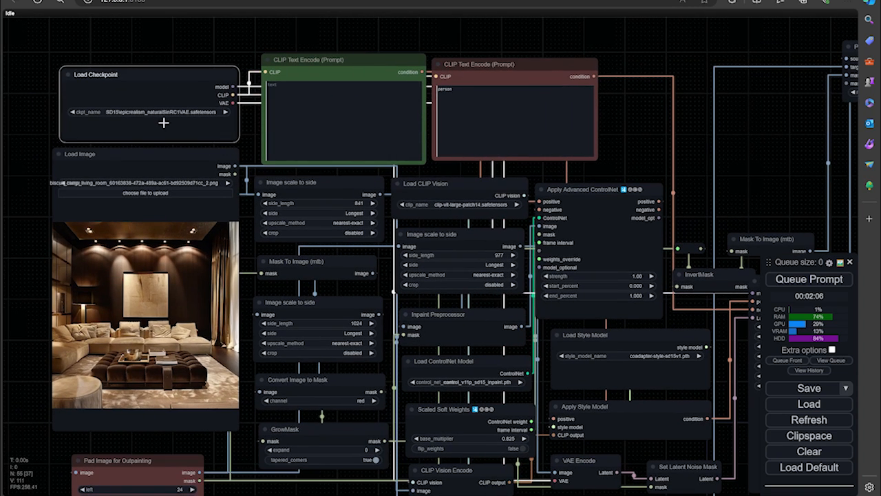
scroll(163, 122, "up", 4)
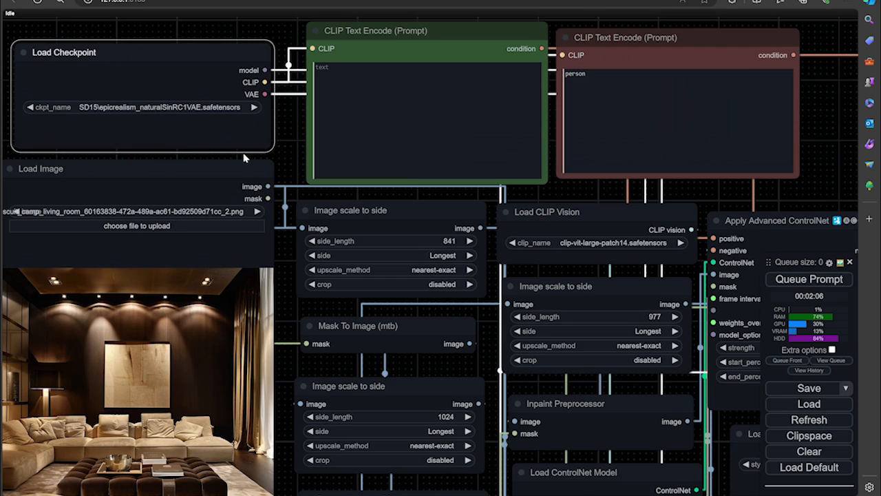
scroll(224, 142, "down", 4)
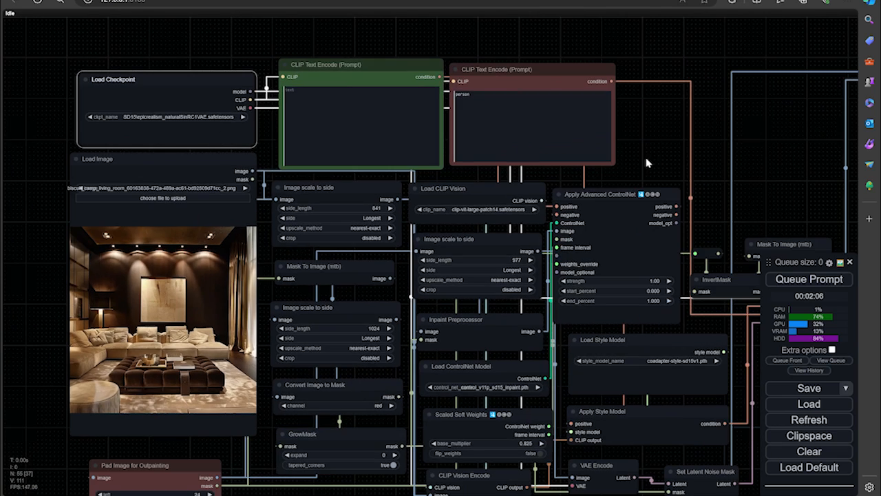
- Inspect the Apply Advanced ControlNet, style model and KSampler nodes and their sampling settings
left_click_drag(641, 161, 531, 105)
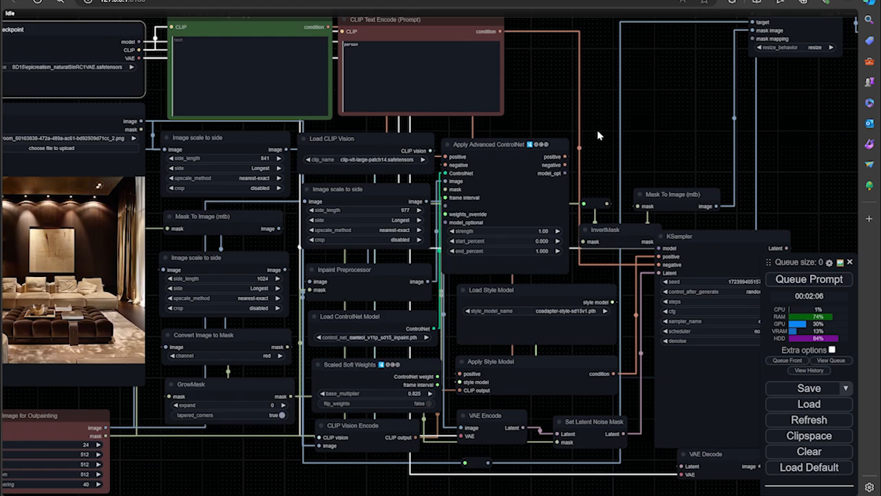
left_click_drag(595, 124, 532, 94)
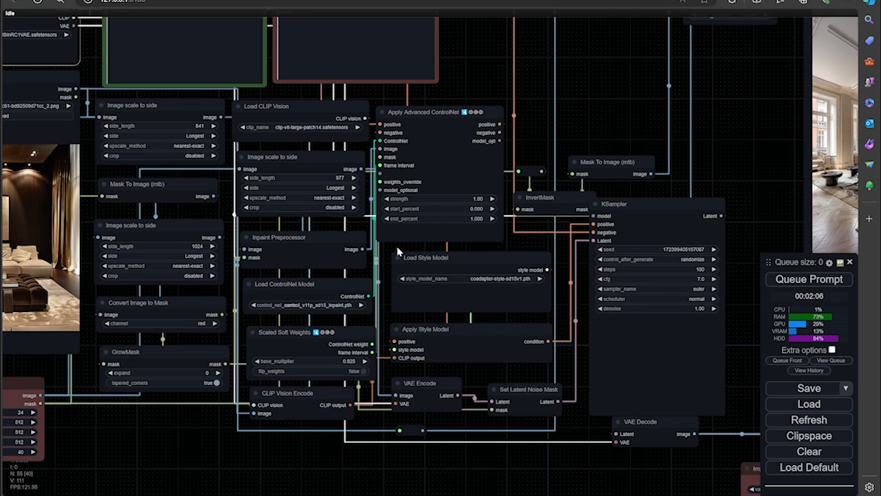
left_click_drag(582, 110, 477, 79)
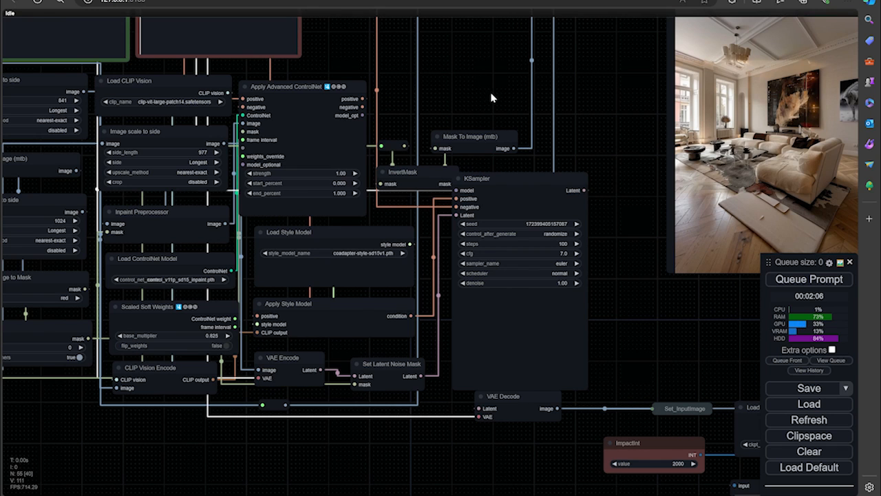
left_click_drag(483, 99, 385, 94)
scroll(455, 237, "up", 4)
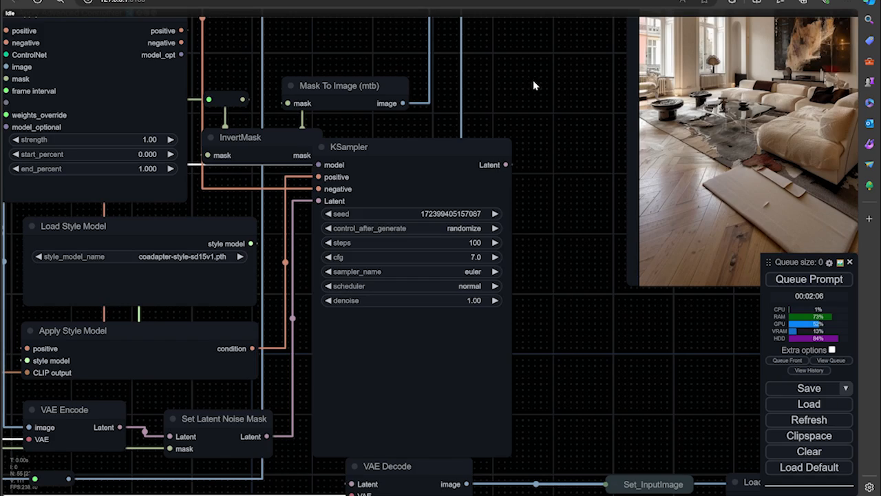
scroll(534, 84, "down", 4)
- Examine the SUPIR upscaling nodes, the preview and saved images, and the Ultimate SD Upscale node with its prompts
left_click_drag(545, 75, 274, 169)
left_click_drag(429, 191, 296, 168)
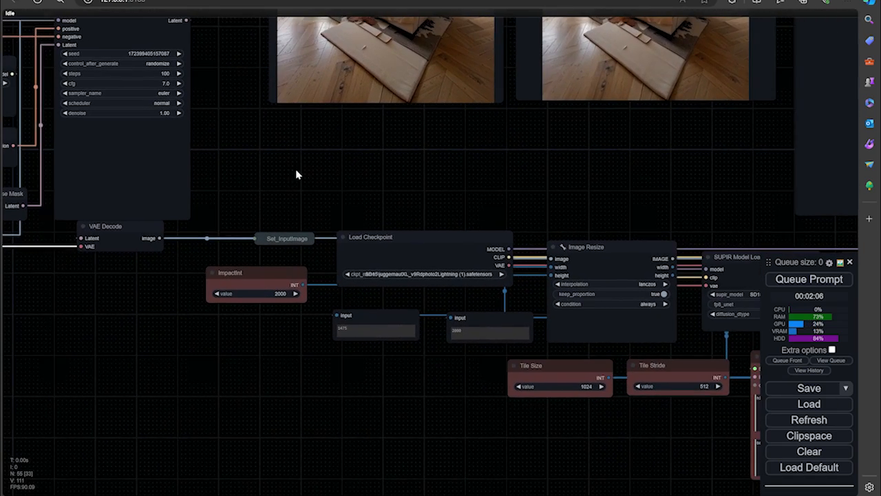
left_click_drag(351, 184, 374, 180)
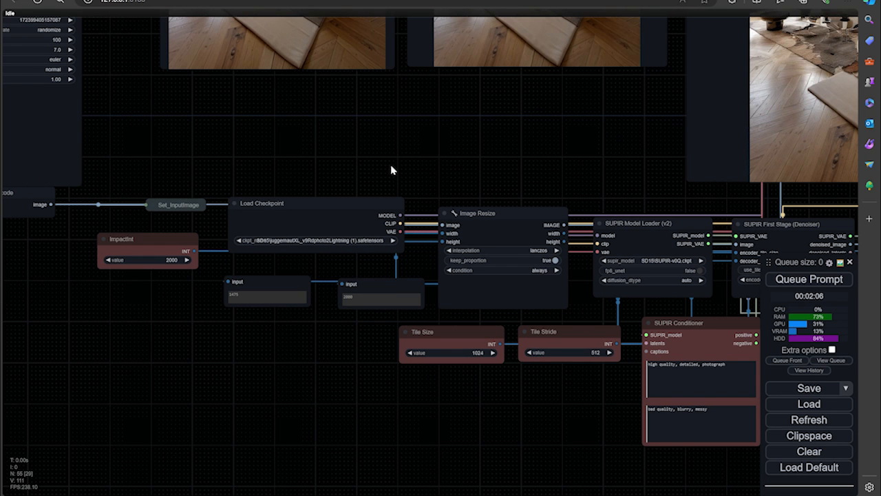
left_click_drag(457, 172, 314, 148)
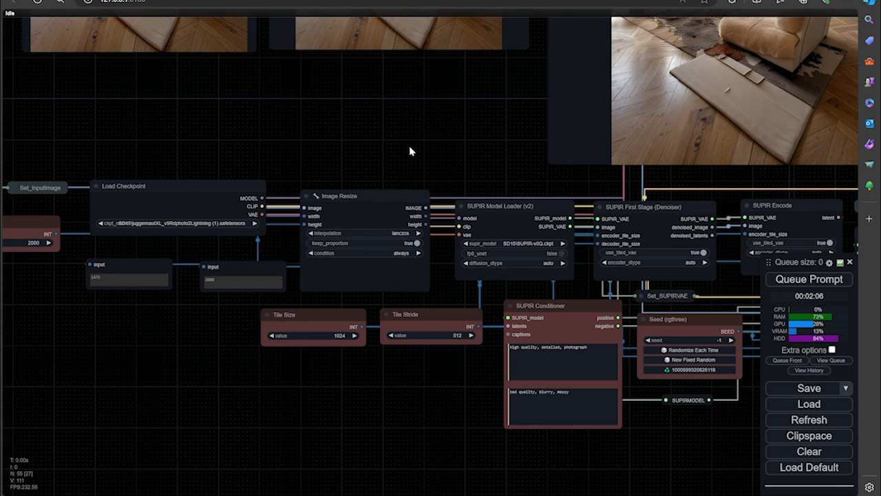
scroll(420, 147, "down", 2)
left_click_drag(433, 147, 443, 334)
left_click_drag(128, 92, 55, 102)
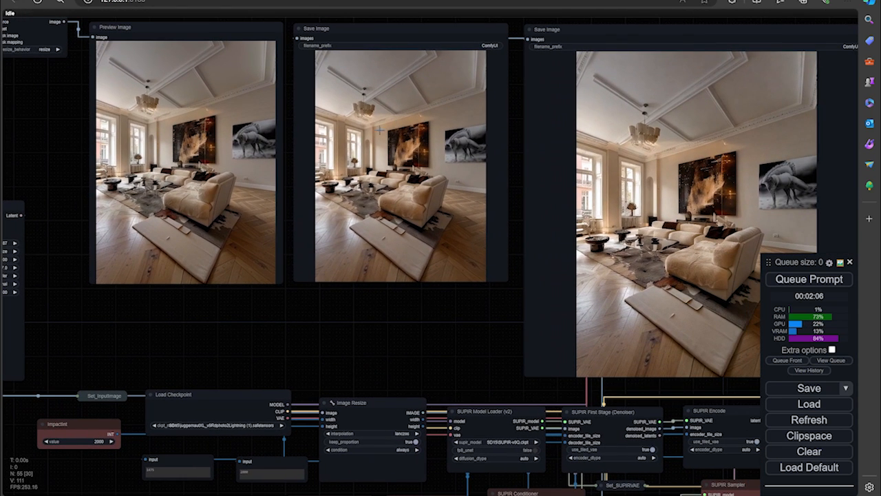
left_click_drag(484, 342, 343, 233)
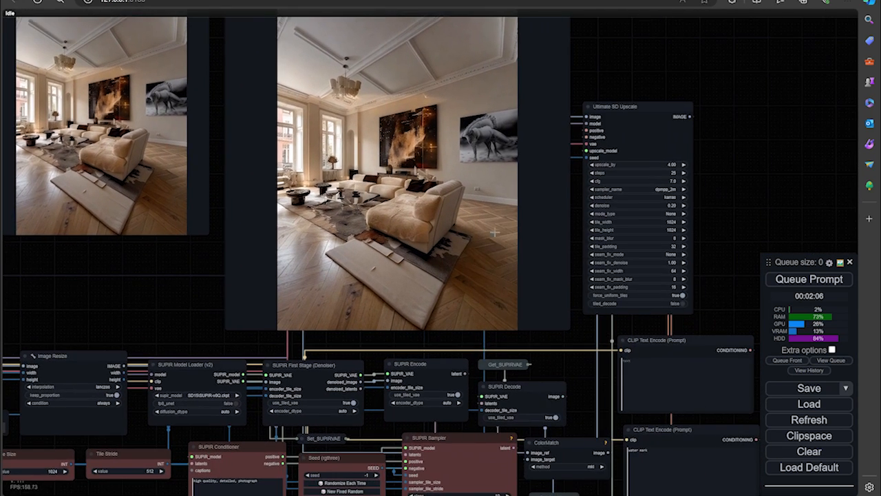
left_click_drag(451, 218, 578, 254)
left_click_drag(210, 269, 10, 275)
scroll(517, 285, "right", 2)
scroll(590, 201, "down", 4)
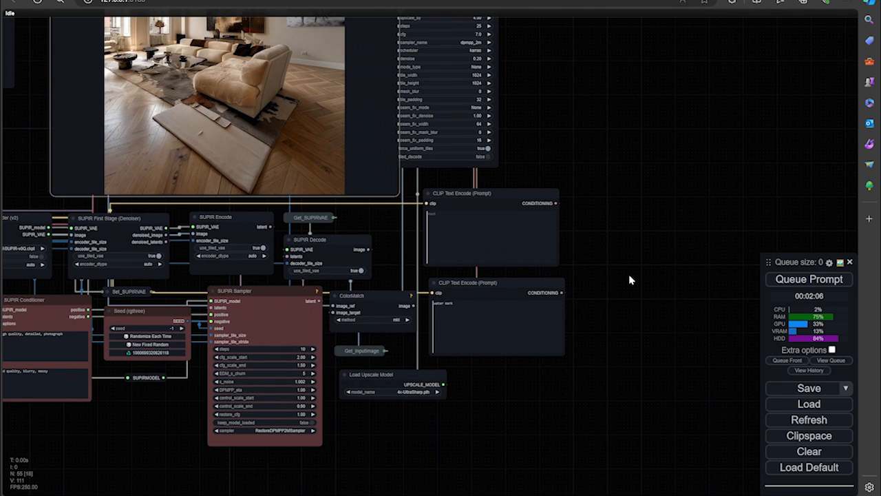
scroll(629, 274, "down", 5)
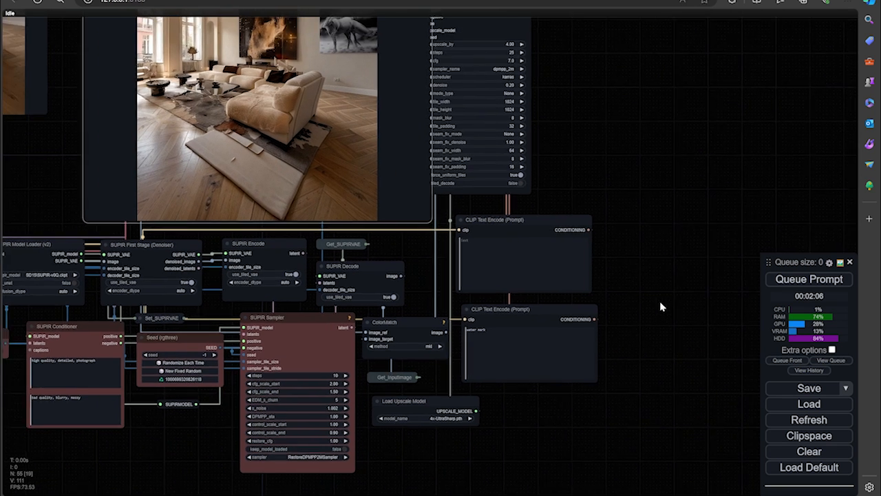
- Move the large Save Image node up and away from the Ultimate SD Upscale node so it no longer covers it
left_click_drag(180, 238, 125, 230)
scroll(377, 261, "right", 1)
scroll(550, 228, "up", 7)
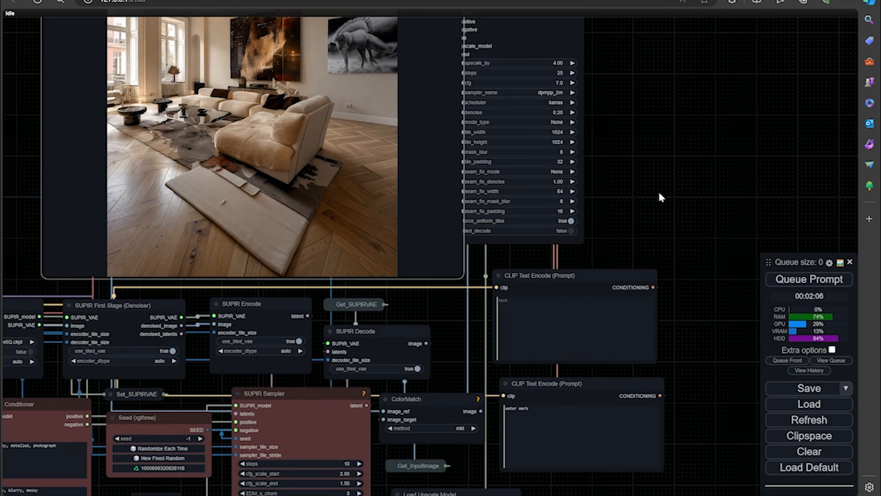
mouse_move(690, 167)
left_mouse_down()
mouse_move(604, 183)
mouse_move(696, 163)
left_mouse_up()
right_click(660, 153)
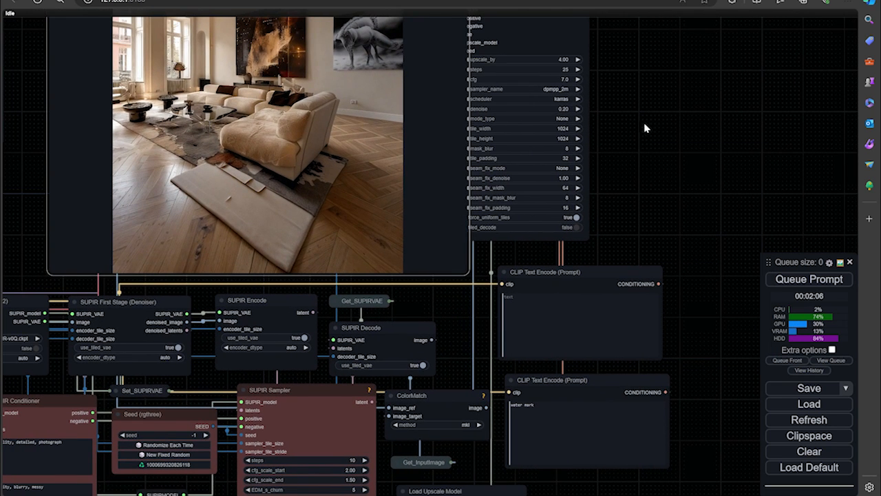
left_click_drag(661, 143, 135, 485)
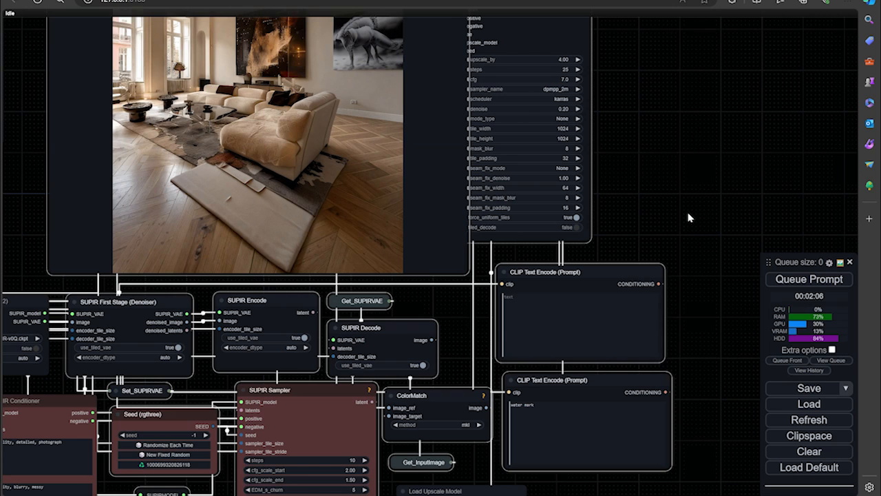
scroll(688, 218, "down", 5)
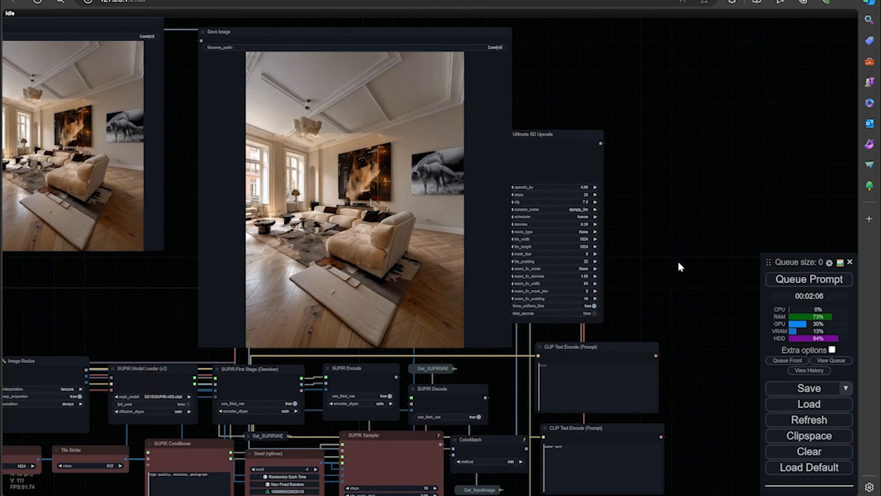
left_click_drag(381, 44, 335, 33)
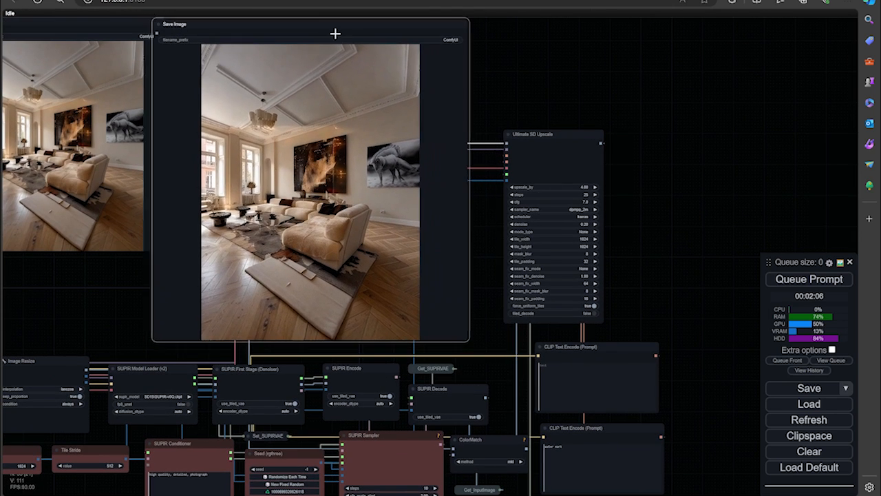
- Queue the outpainting workflow with the living room picture already selected in the Load Image node
scroll(420, 241, "left", 10)
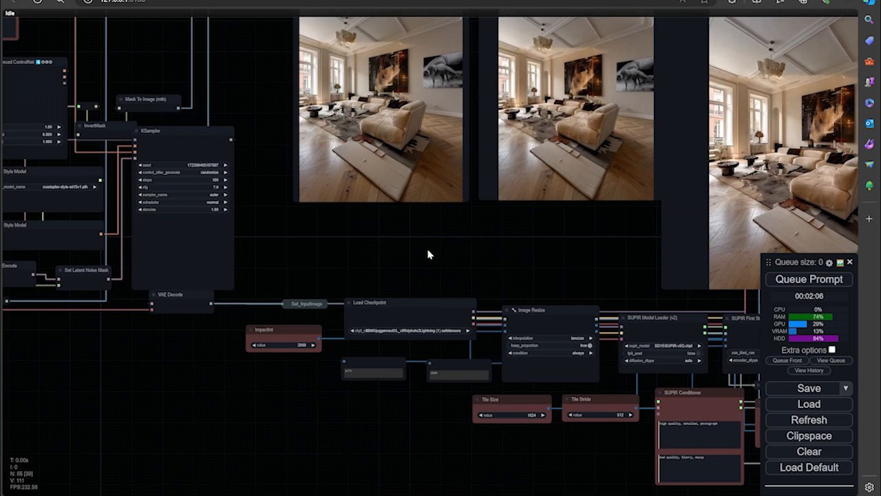
scroll(428, 254, "left", 10)
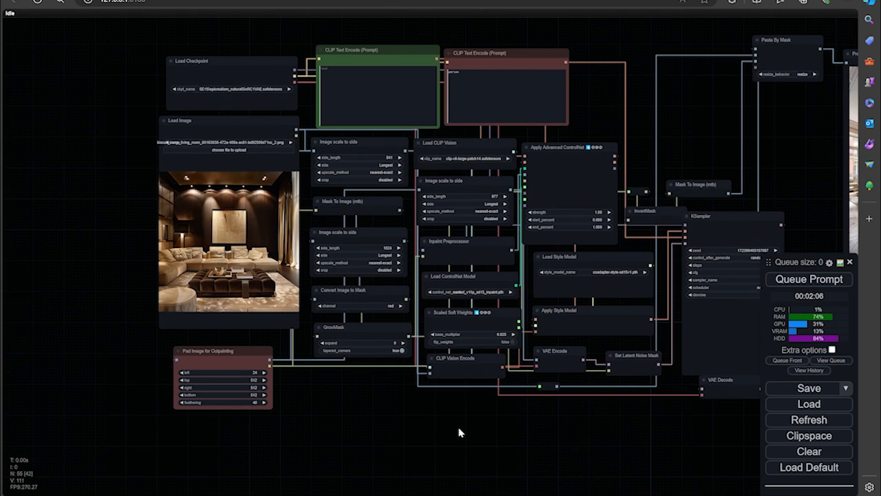
scroll(432, 432, "right", 2)
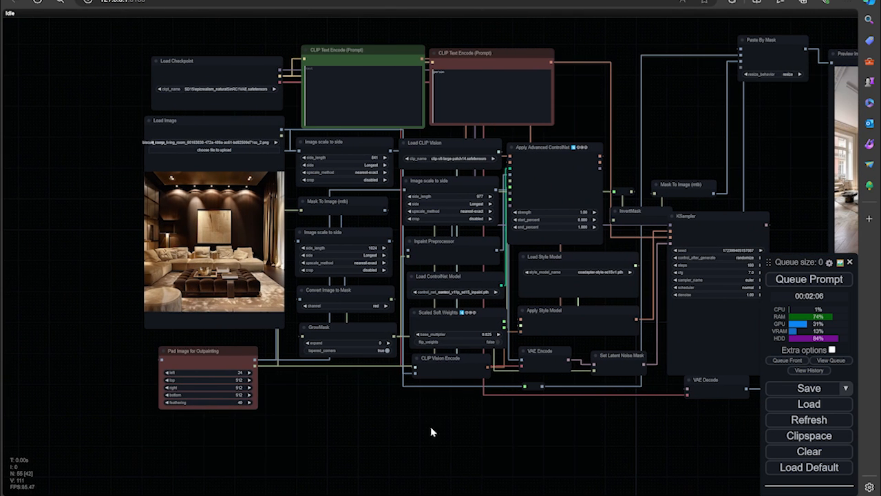
scroll(324, 406, "up", 3)
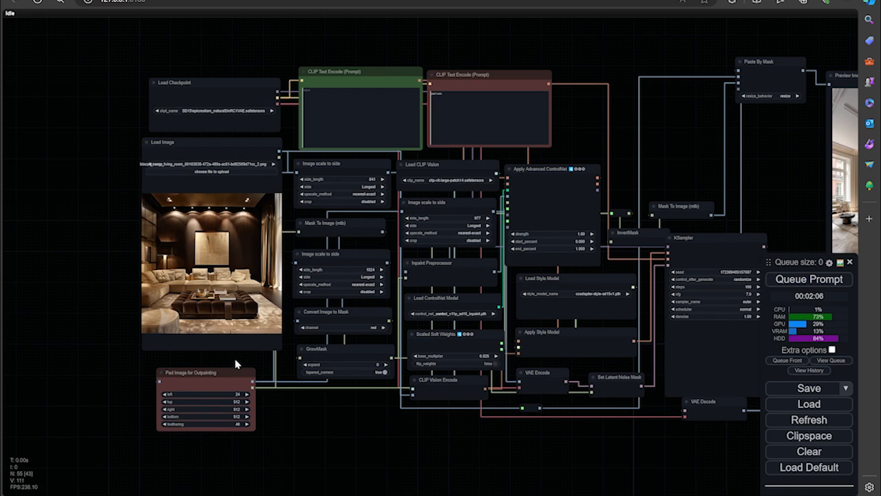
scroll(236, 361, "up", 2)
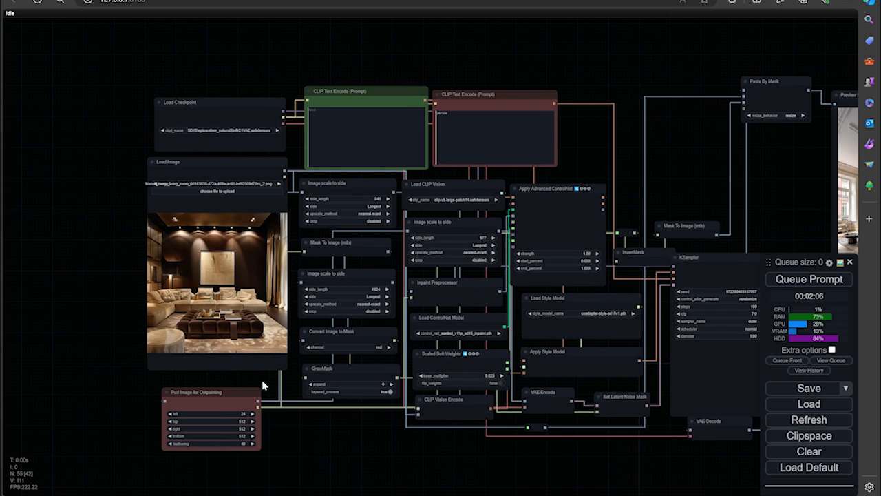
scroll(210, 267, "up", 5)
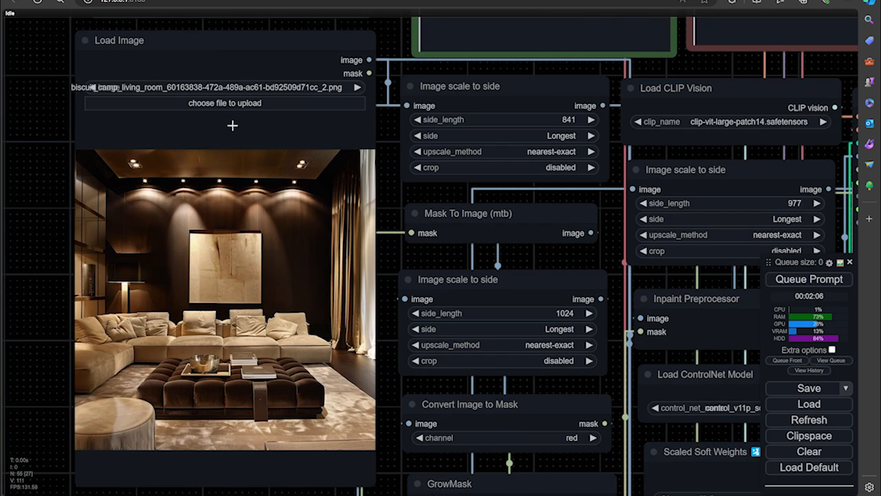
left_click(240, 104)
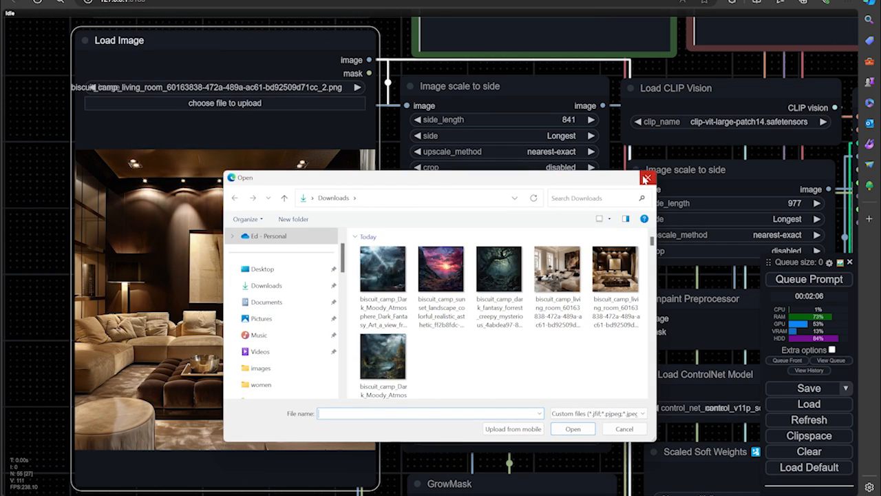
left_click(647, 178)
left_click_drag(57, 419, 40, 387)
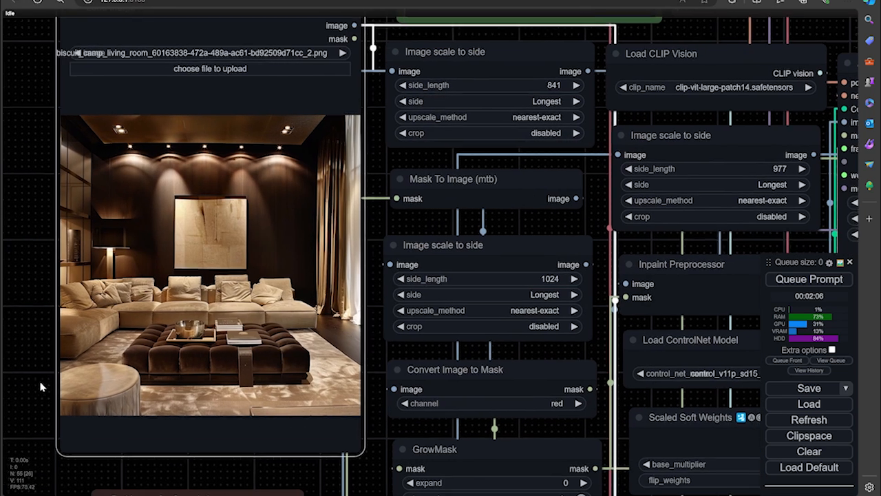
left_click(809, 278)
- Follow the run through the workflow and examine the outpainted living room in the Preview Image and Save Image nodes
scroll(110, 372, "down", 2)
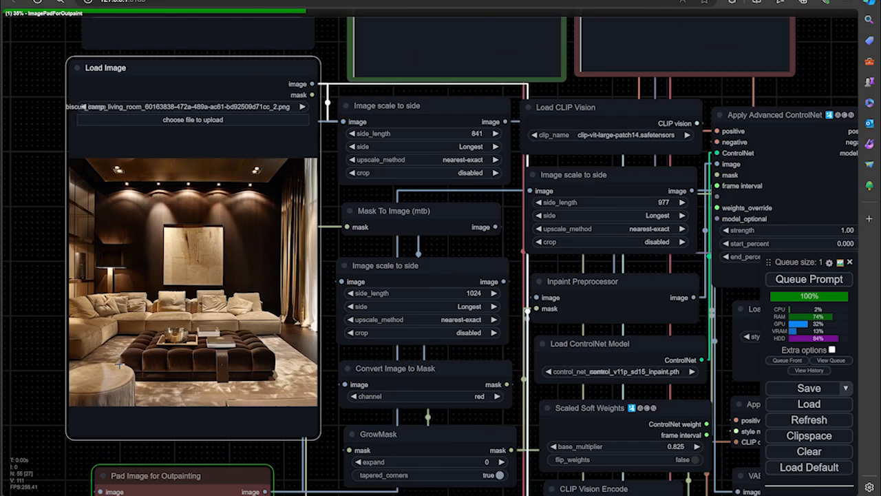
scroll(118, 361, "down", 3)
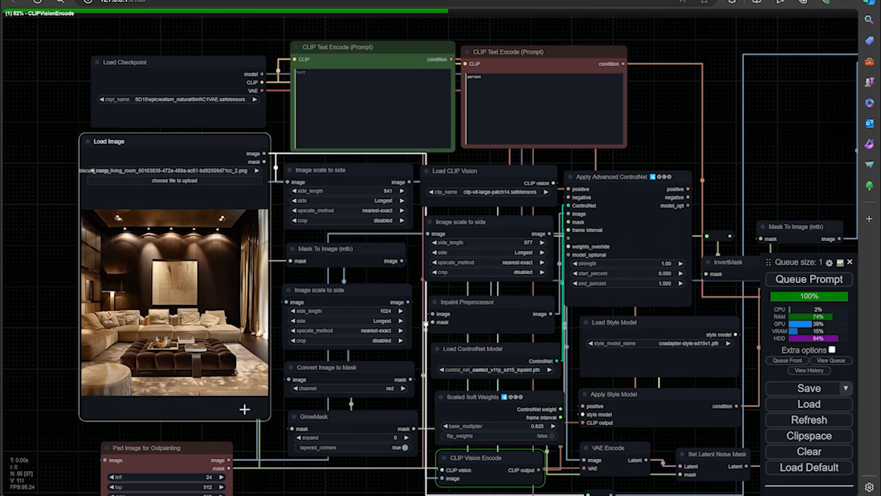
left_click_drag(244, 409, 231, 365)
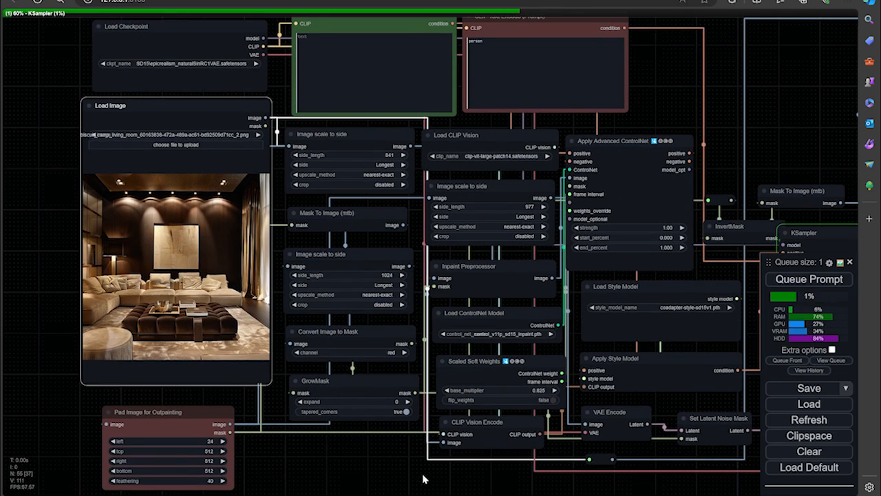
left_click_drag(402, 472, 419, 460)
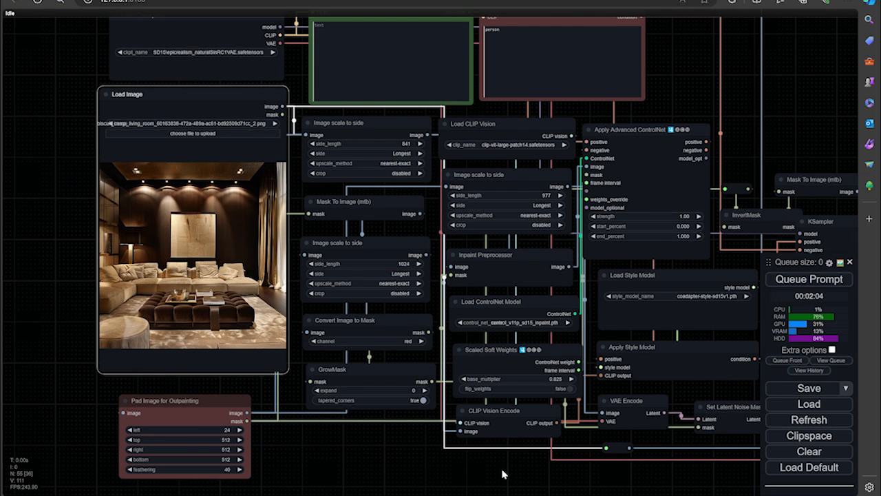
left_click_drag(502, 474, 246, 435)
left_click_drag(679, 340, 387, 445)
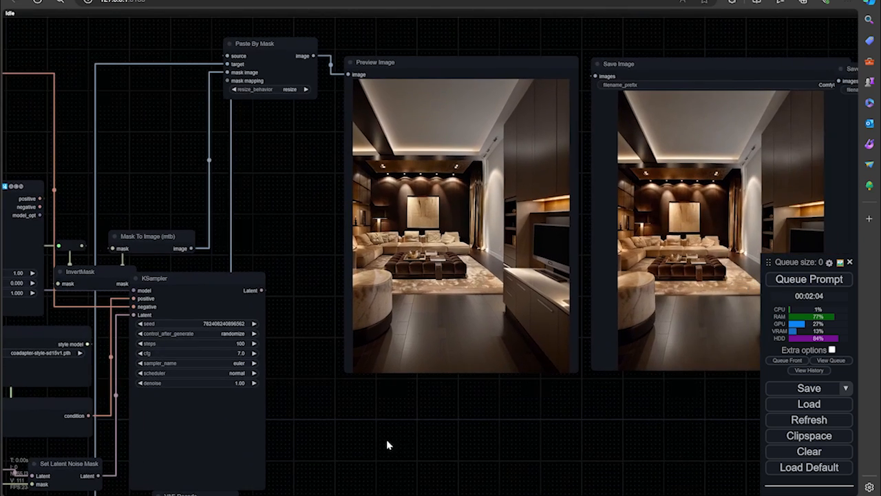
left_click_drag(580, 436, 543, 442)
left_click_drag(476, 440, 458, 440)
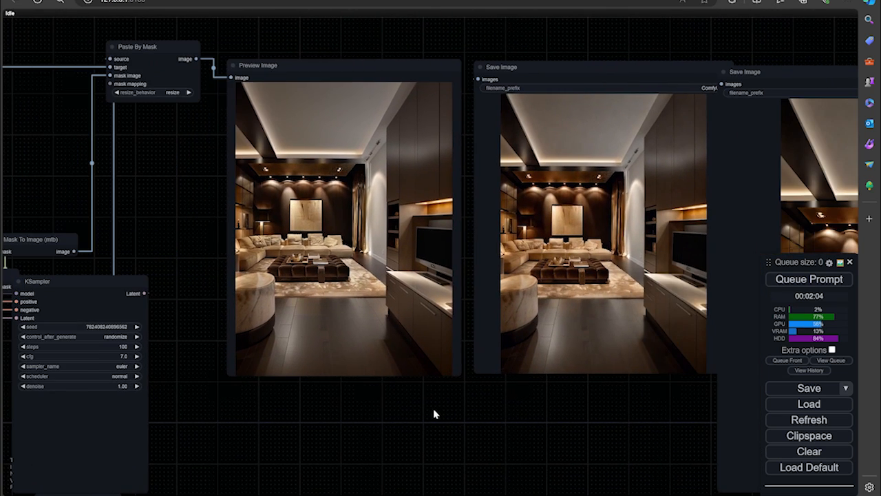
left_click_drag(433, 402, 396, 418)
scroll(322, 325, "up", 3)
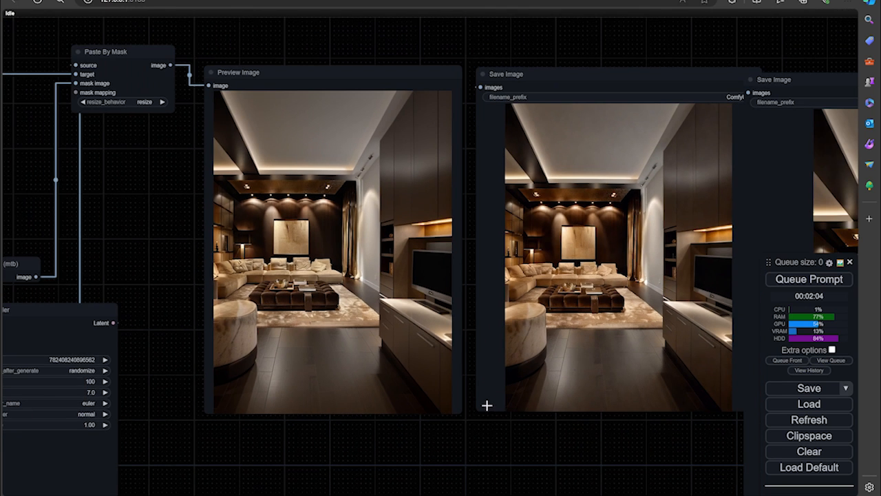
scroll(485, 405, "down", 2)
left_click_drag(559, 444, 278, 423)
left_click_drag(413, 431, 168, 342)
- Open the large Save Image node's living room result in its own browser tab, inspect it, and close the tab
right_click(426, 255)
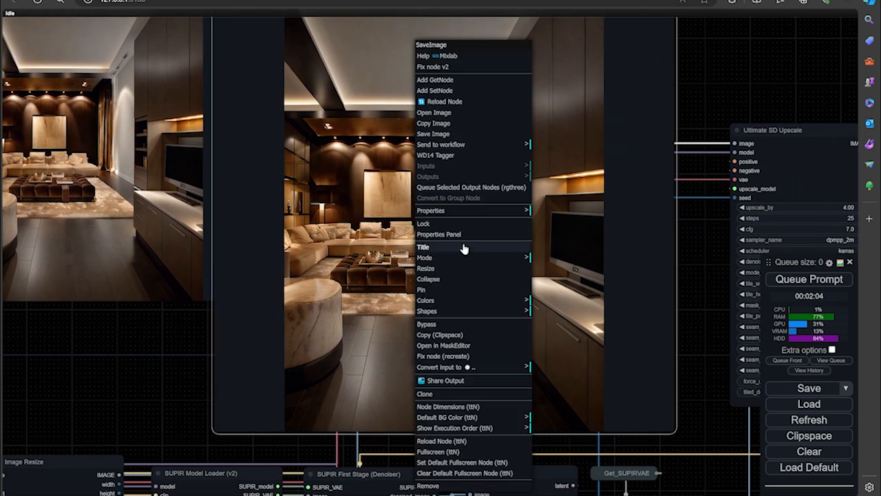
left_click(444, 113)
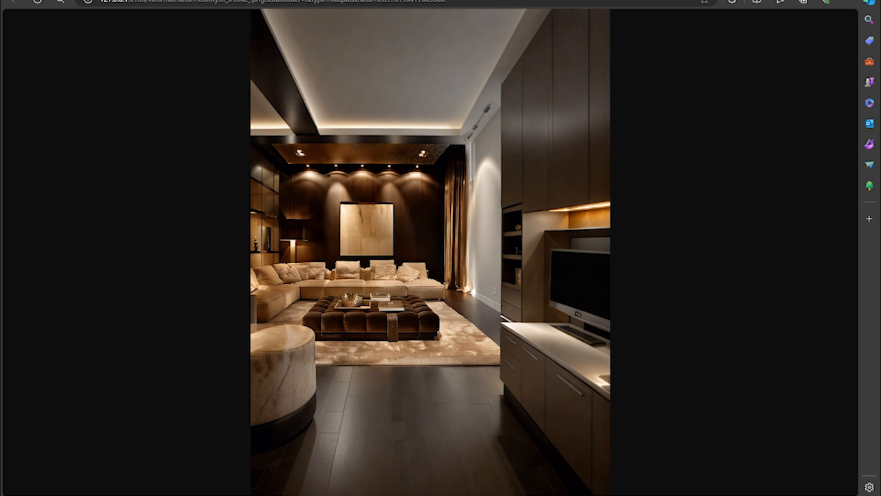
key("ctrl+w")
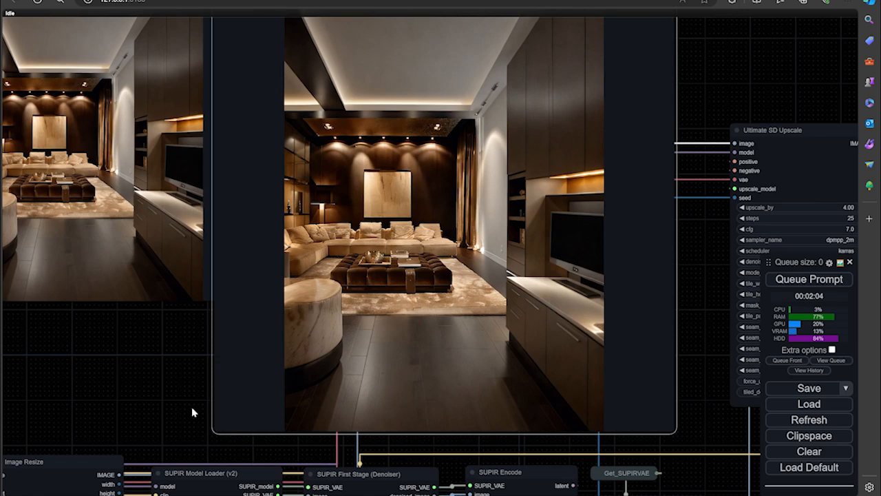
- Load the first biscuit_camp_Dark_Moody_Atmosphere image from Downloads into the Load Image node and queue the workflow
left_click_drag(98, 423, 385, 355)
left_click_drag(148, 347, 507, 369)
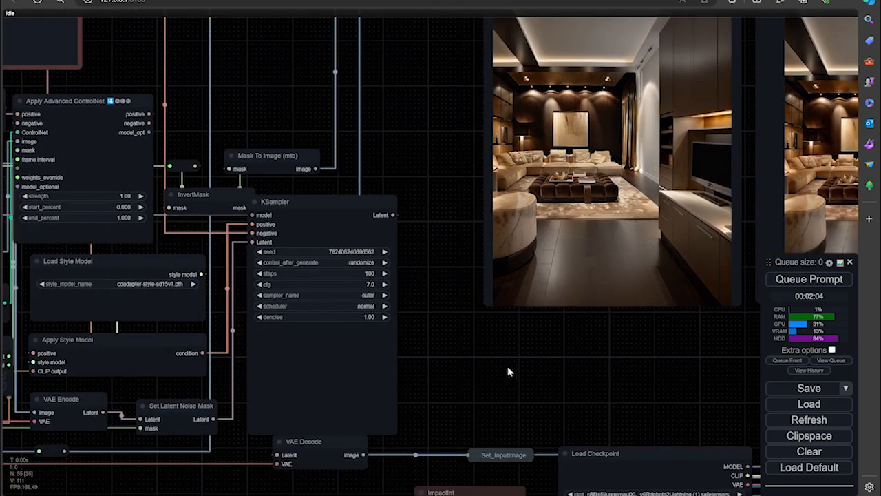
left_click_drag(151, 378, 527, 342)
left_click_drag(161, 421, 501, 472)
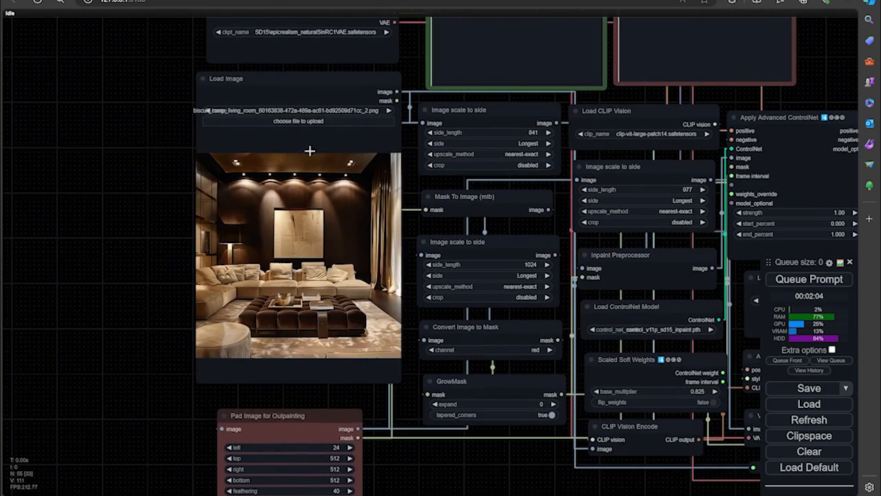
left_click(311, 121)
left_click(389, 289)
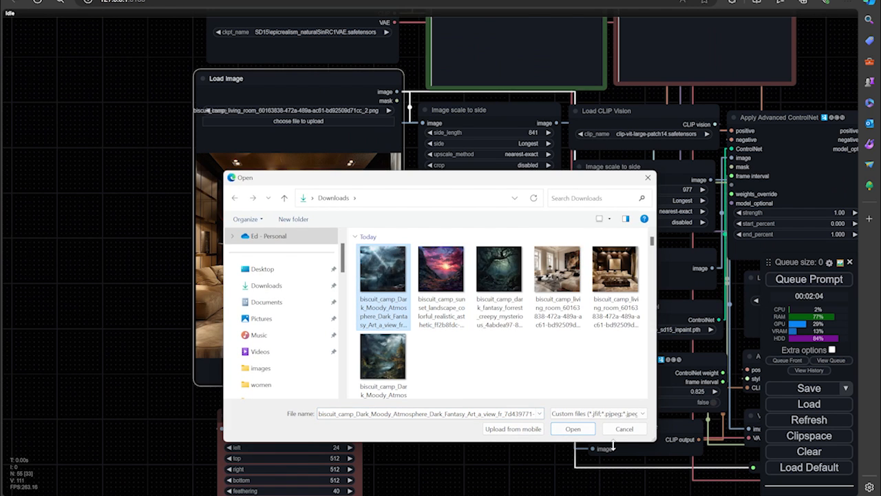
left_click(572, 428)
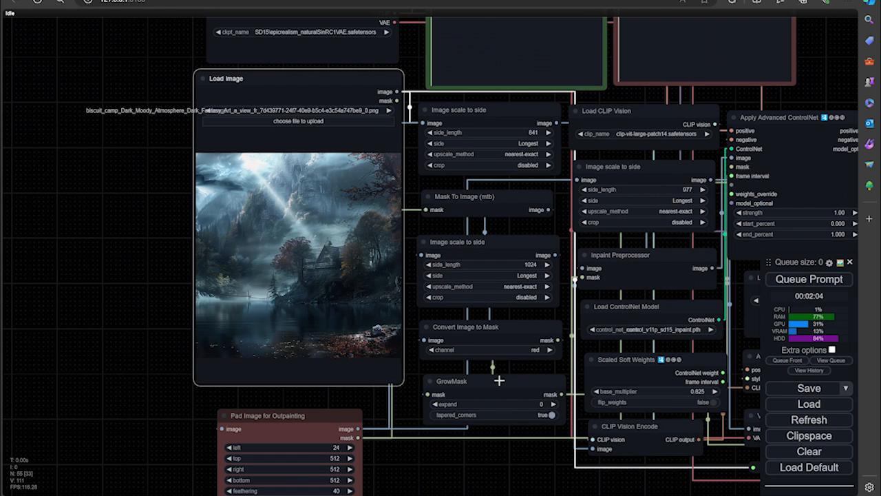
left_click(810, 279)
- Examine the outpainted dark lake landscape in the Preview Image node and both Save Image nodes
left_click_drag(502, 462, 282, 384)
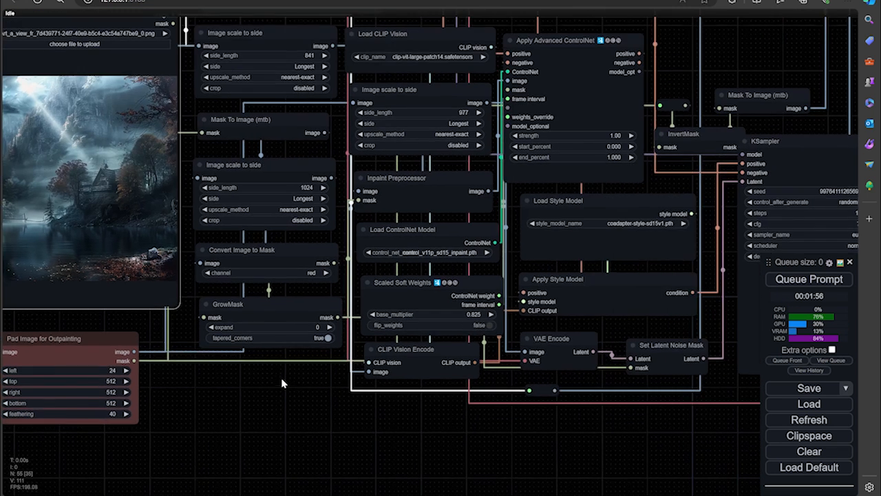
left_click_drag(743, 411, 419, 426)
left_click_drag(700, 354, 382, 421)
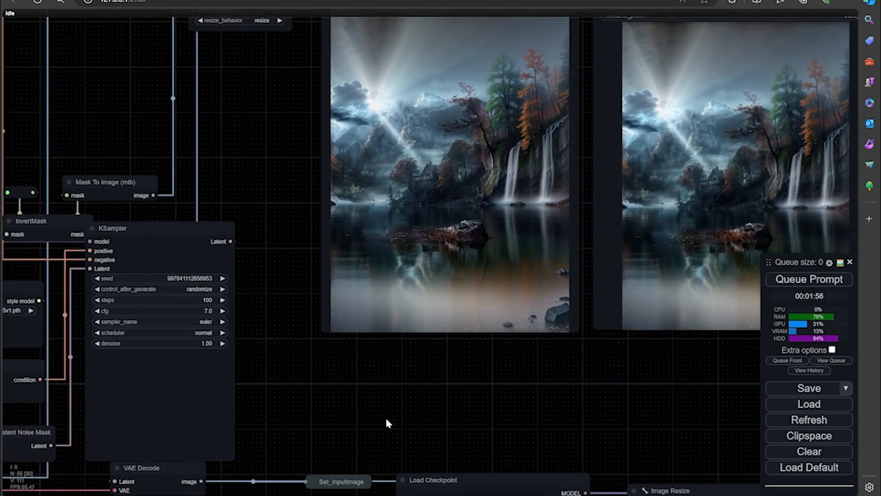
left_click_drag(561, 417, 511, 470)
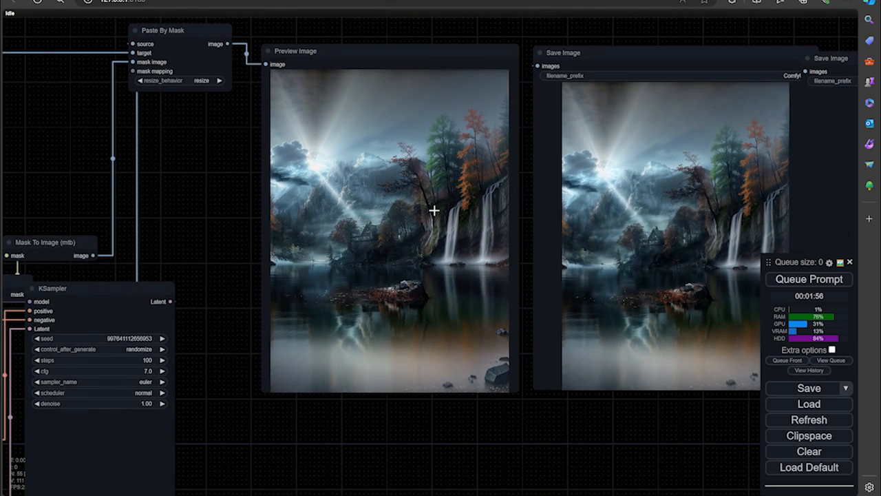
left_click_drag(580, 448, 567, 448)
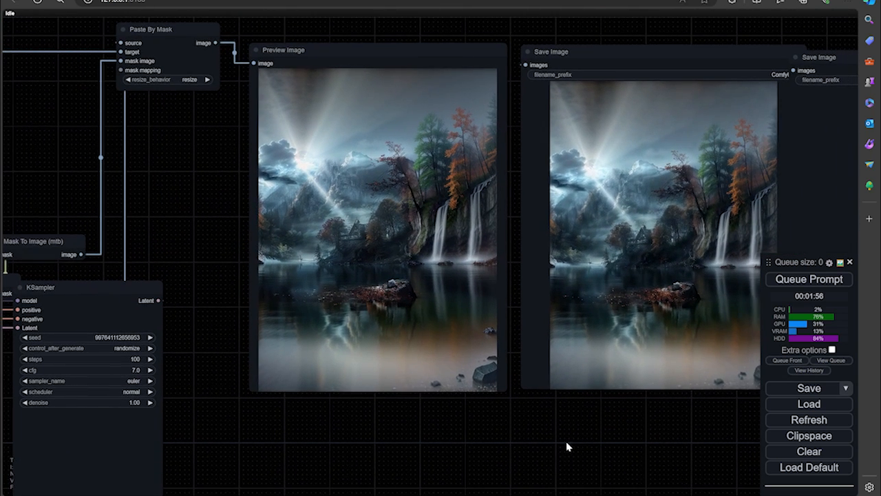
left_click_drag(401, 457, 170, 475)
left_click_drag(515, 432, 119, 378)
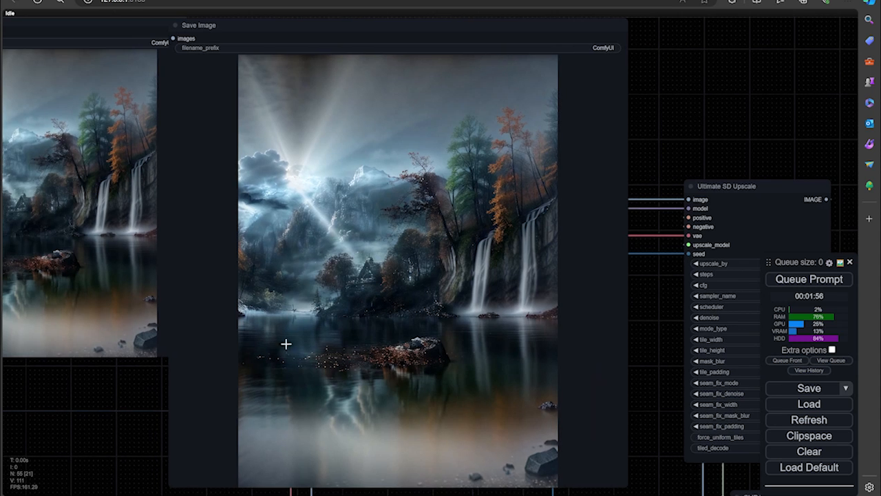
scroll(403, 334, "up", 1)
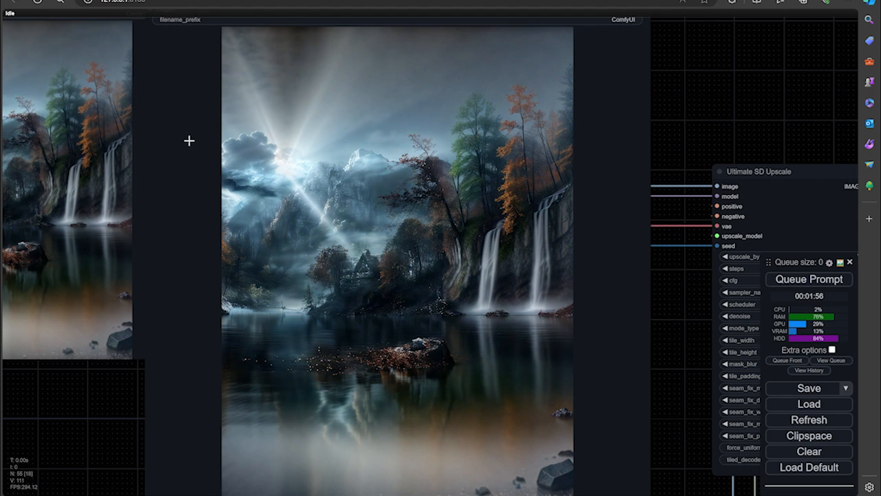
- Shift the large Save Image node slightly so it sits clear of the neighbouring Save Image node
scroll(382, 182, "down", 1)
scroll(640, 269, "down", 3)
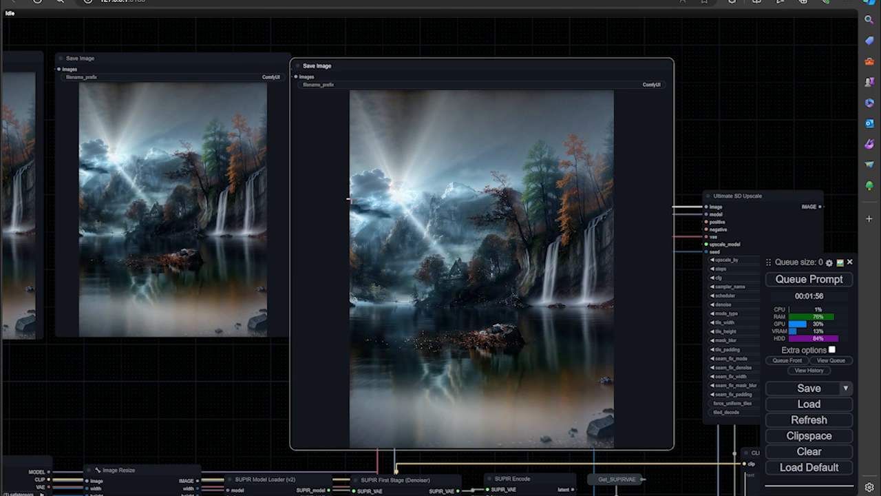
left_click_drag(380, 69, 391, 61)
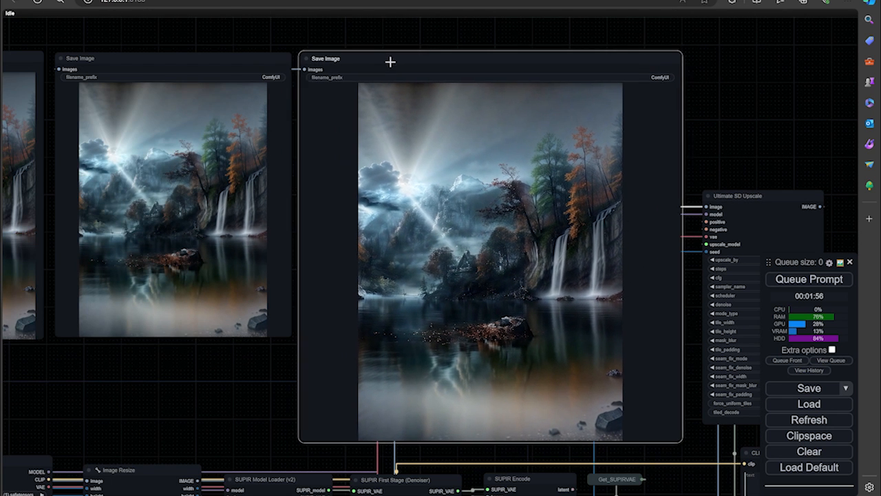
- Inspect the dark lake landscape in the large Save Image node up close
scroll(464, 329, "up", 2)
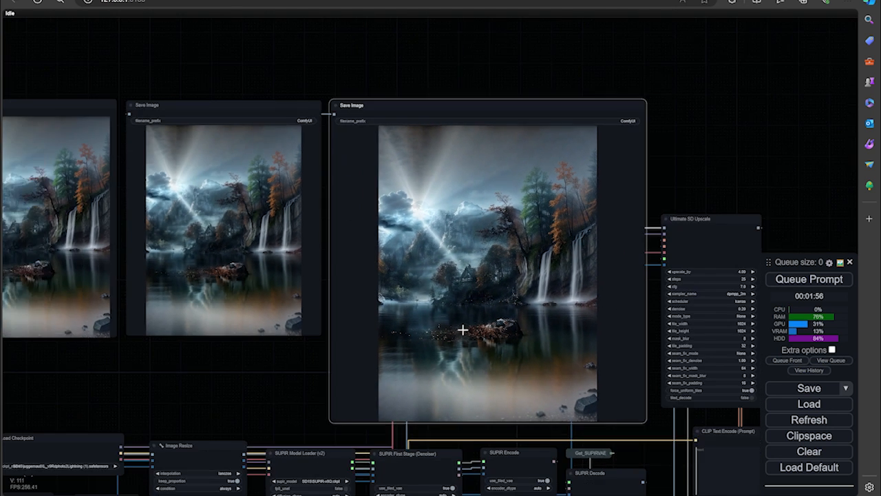
scroll(462, 330, "up", 3)
scroll(463, 329, "down", 1)
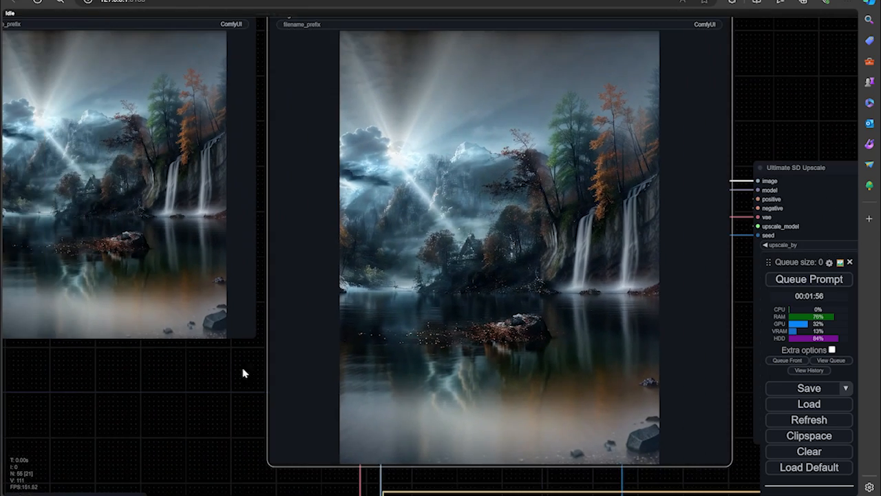
scroll(181, 404, "down", 1)
scroll(207, 403, "down", 1)
scroll(206, 404, "down", 1)
- Shift the Apply Advanced ControlNet node slightly so it sits clear of the Load CLIP Vision node
left_click_drag(193, 405, 582, 359)
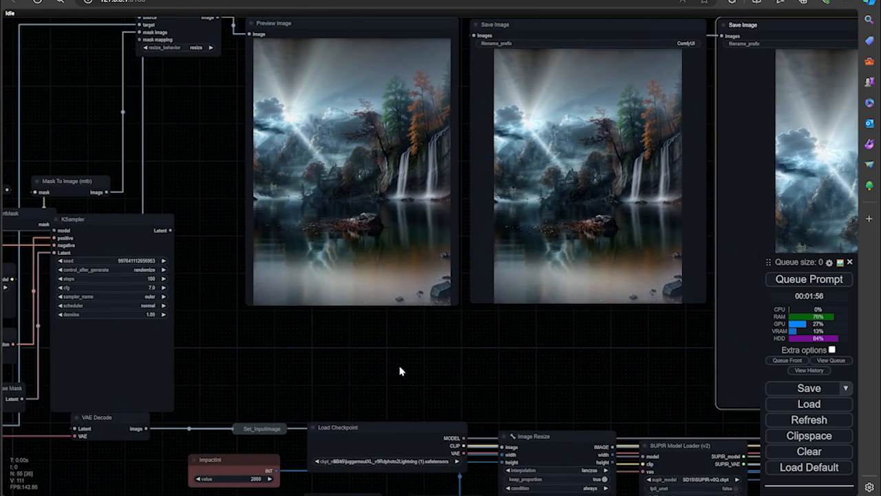
left_click_drag(329, 371, 516, 341)
left_click_drag(192, 454, 510, 458)
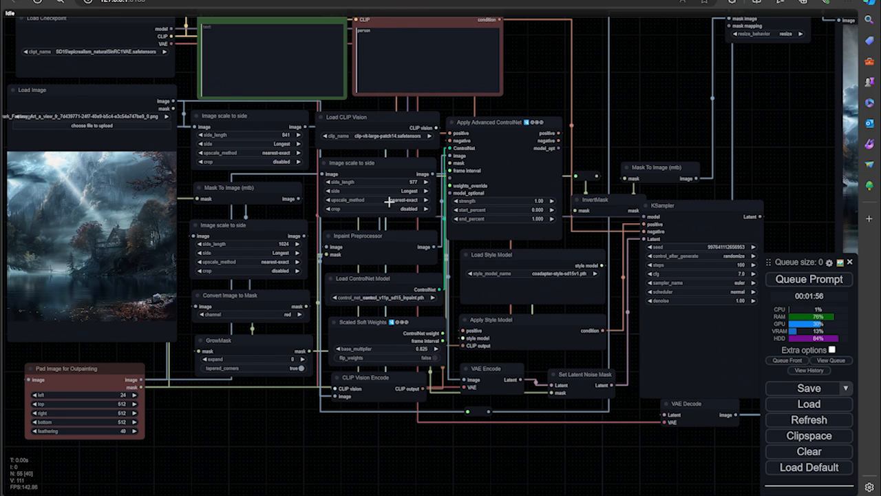
left_click_drag(505, 123, 515, 118)
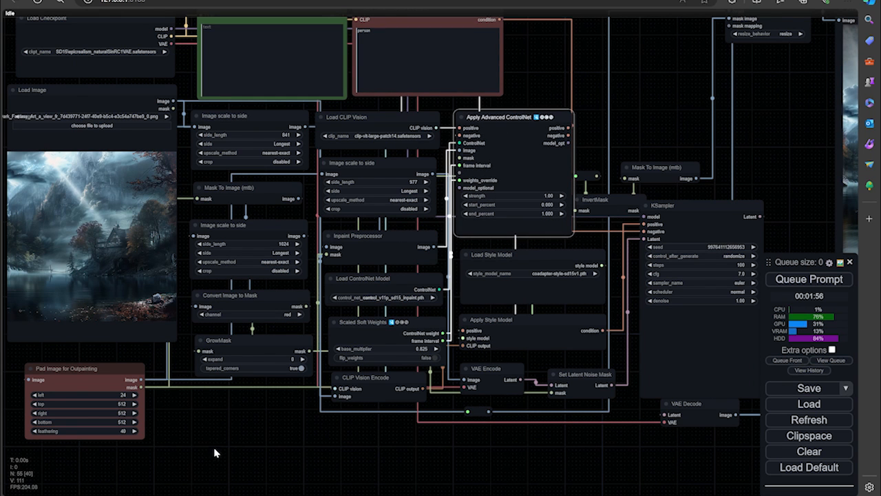
- Set the left padding in the Pad Image for Outpainting node to 512
left_click_drag(216, 451, 366, 435)
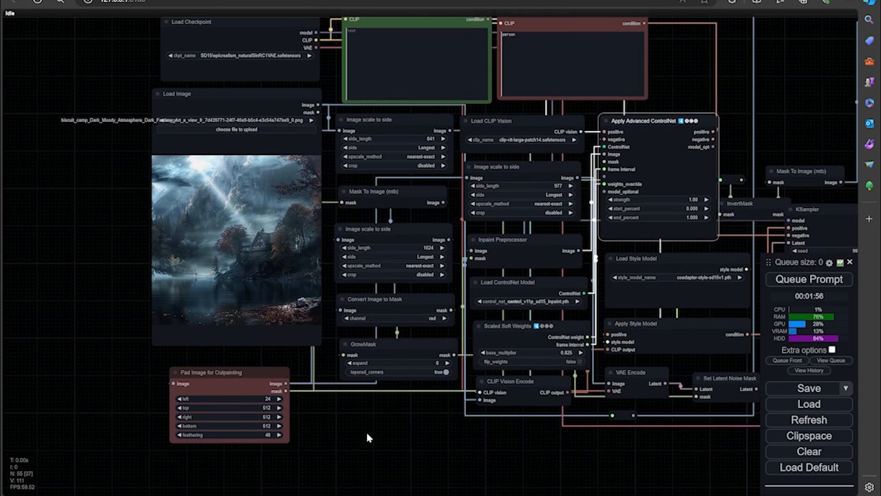
left_click(265, 399)
left_click(423, 399)
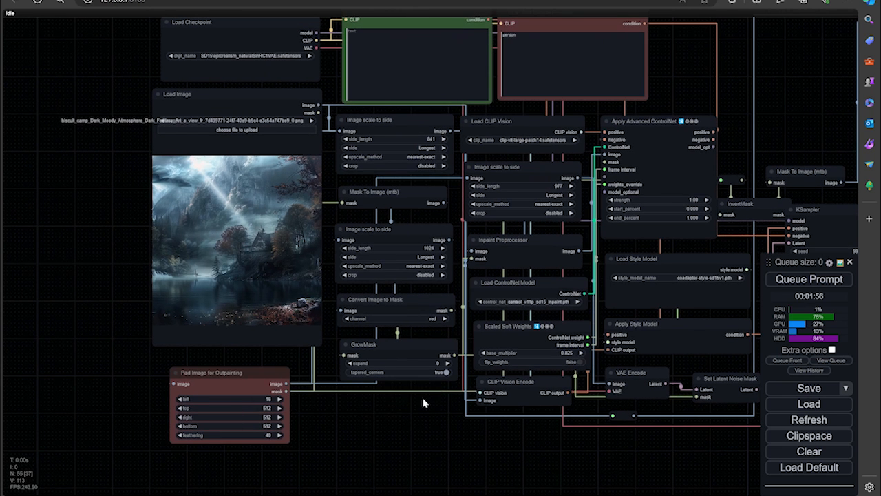
left_click(253, 400)
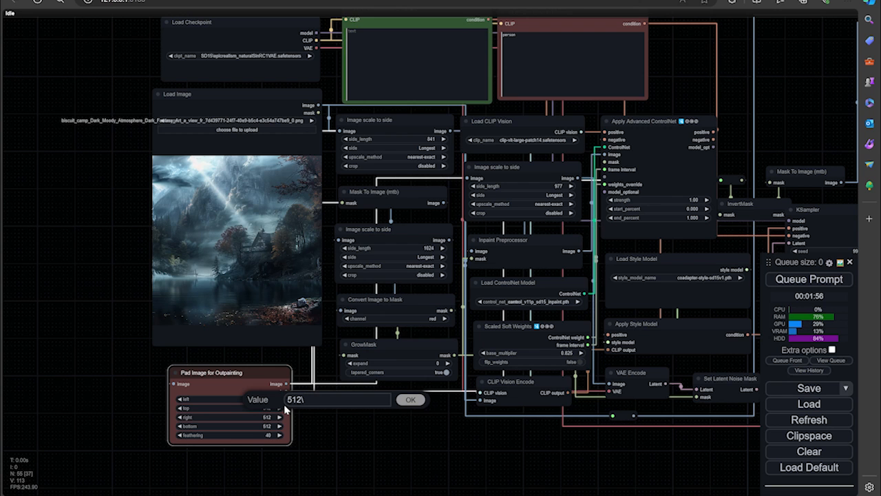
key("Return")
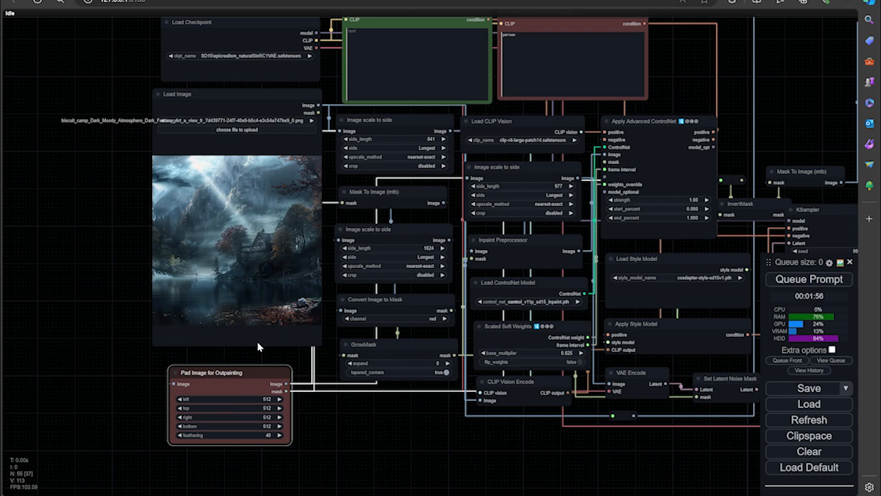
- Load the biscuit_camp_sunset_landscape image from Downloads into the Load Image node and queue the workflow
left_click(259, 130)
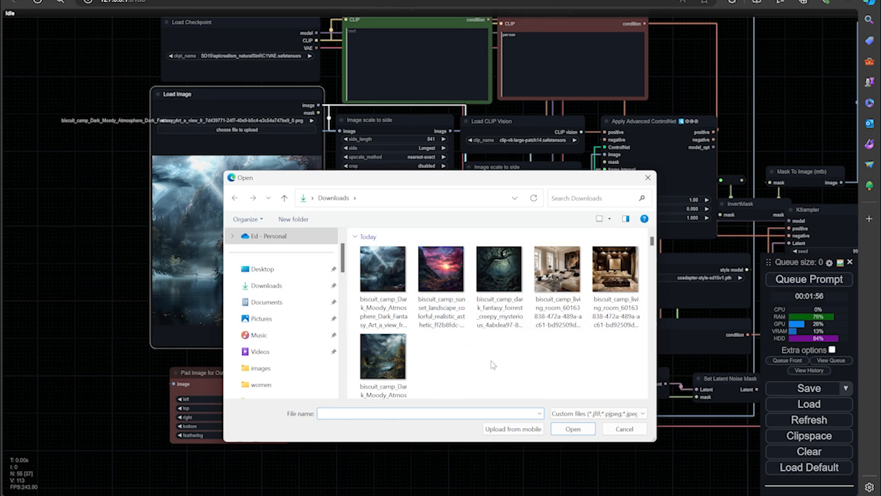
left_click(441, 272)
left_click(572, 429)
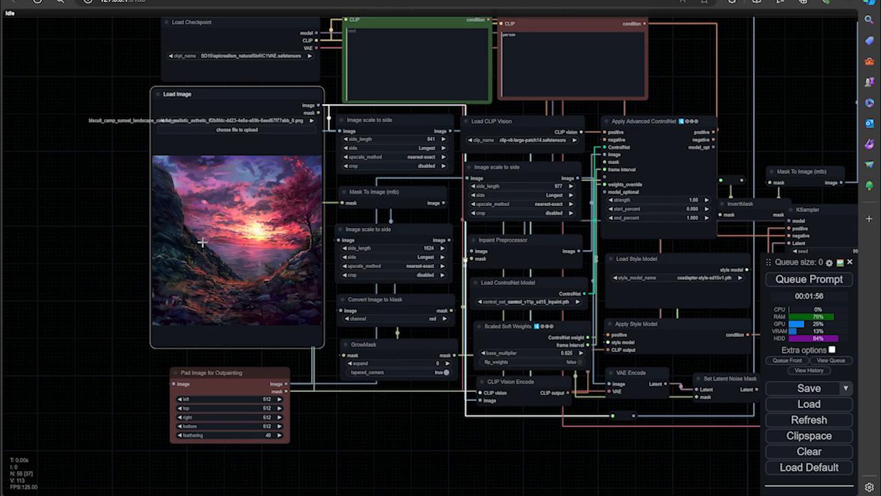
left_click(772, 278)
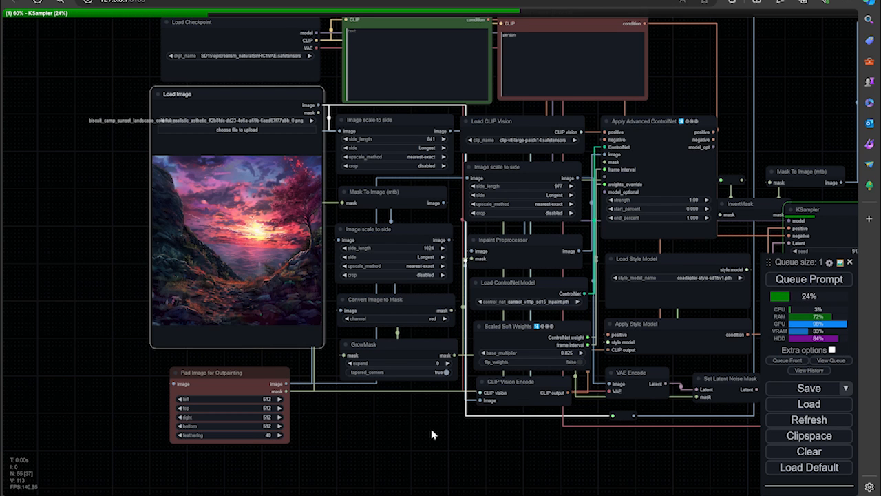
- Examine the outpainted sunset landscape in the Preview Image node and both Save Image nodes
left_click_drag(430, 429, 421, 433)
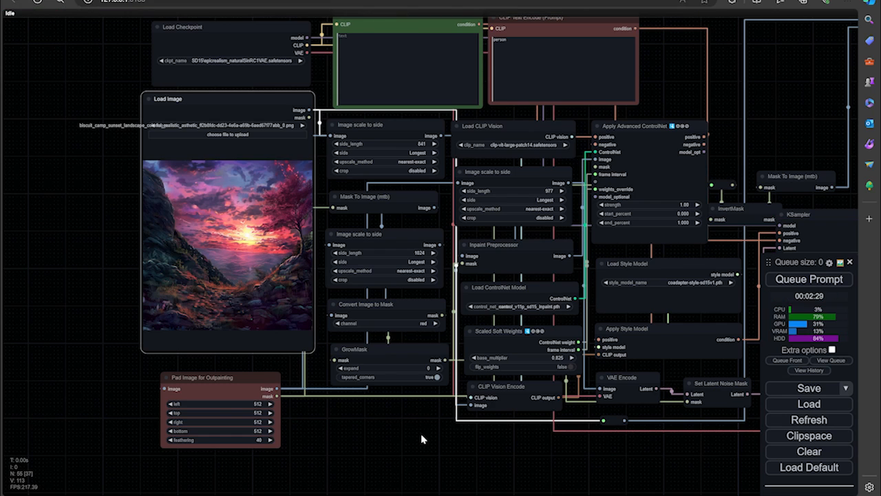
left_click_drag(605, 465, 387, 421)
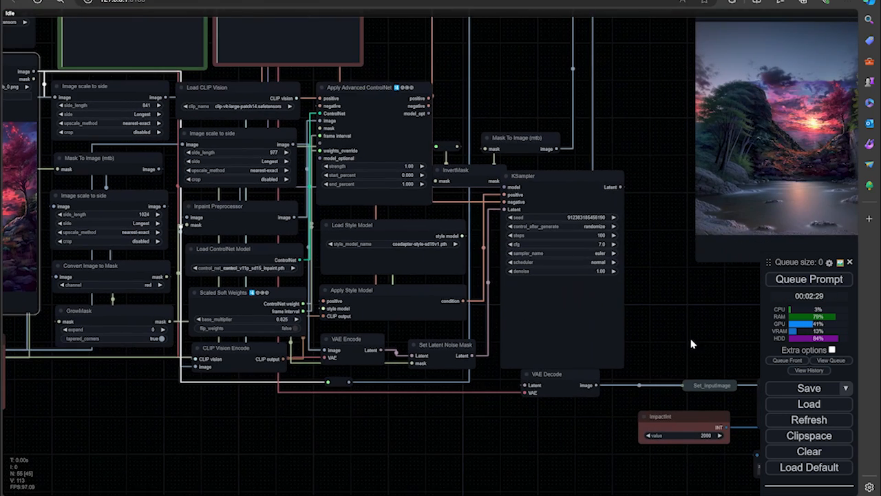
left_click_drag(693, 344, 417, 386)
left_click_drag(580, 387, 516, 417)
left_click_drag(581, 393, 175, 354)
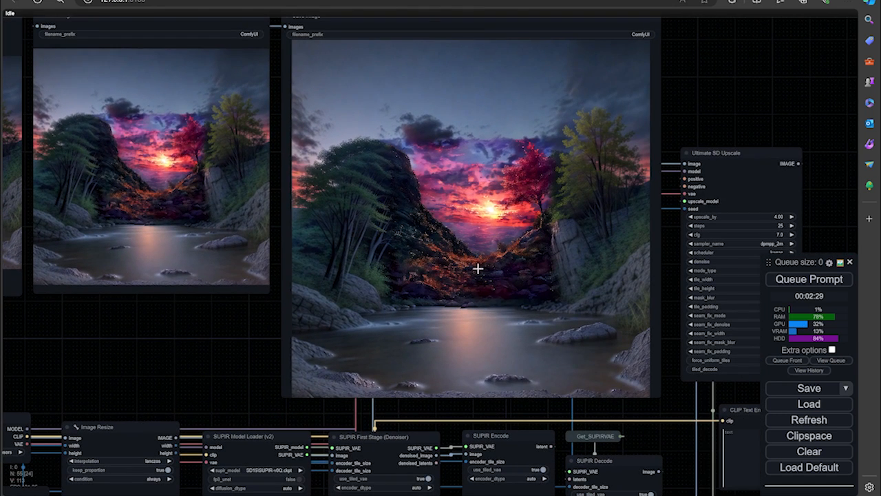
left_click_drag(253, 335, 181, 342)
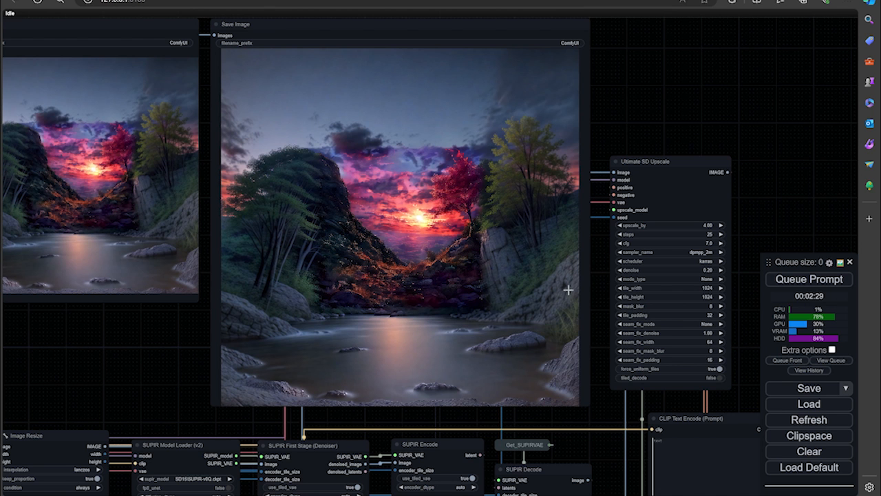
scroll(419, 305, "down", 2)
scroll(419, 305, "up", 2)
left_click_drag(141, 367, 314, 364)
left_click_drag(242, 362, 325, 355)
left_click_drag(389, 351, 571, 323)
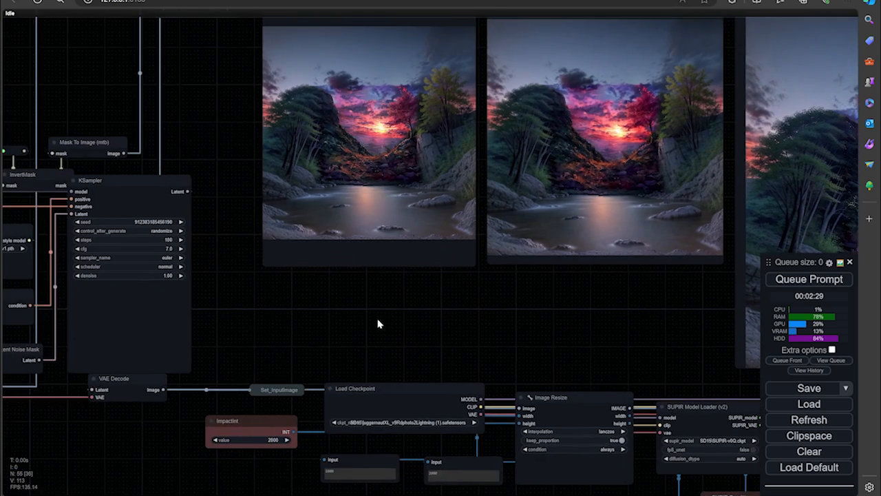
- Shift the KSampler node slightly so it sits clear of the InvertMask node
left_click_drag(377, 323, 603, 311)
scroll(599, 312, "down", 2)
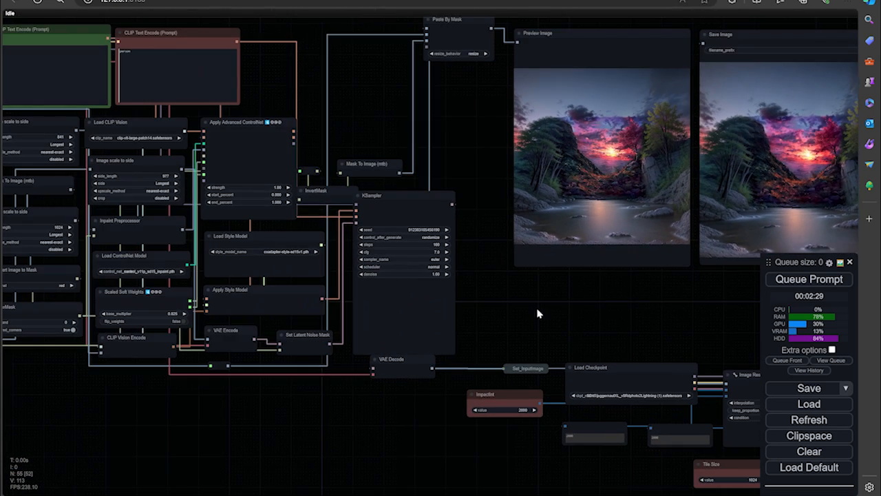
left_click_drag(224, 428, 375, 442)
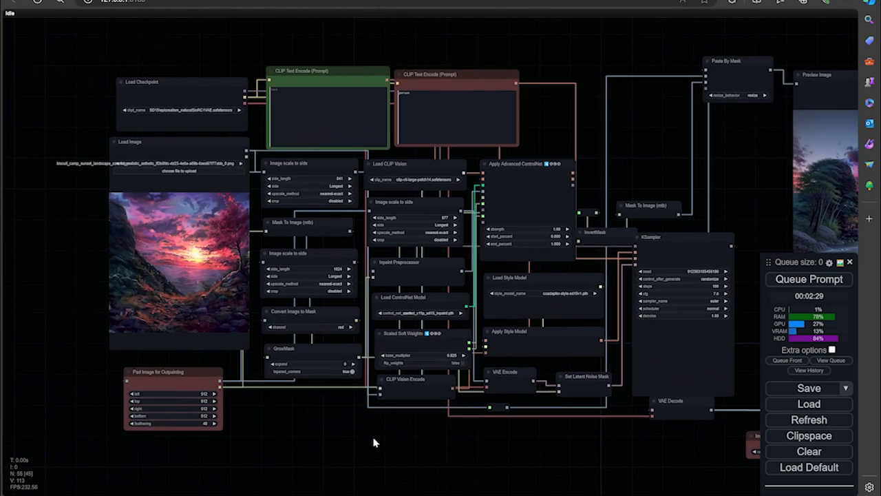
scroll(149, 249, "up", 2)
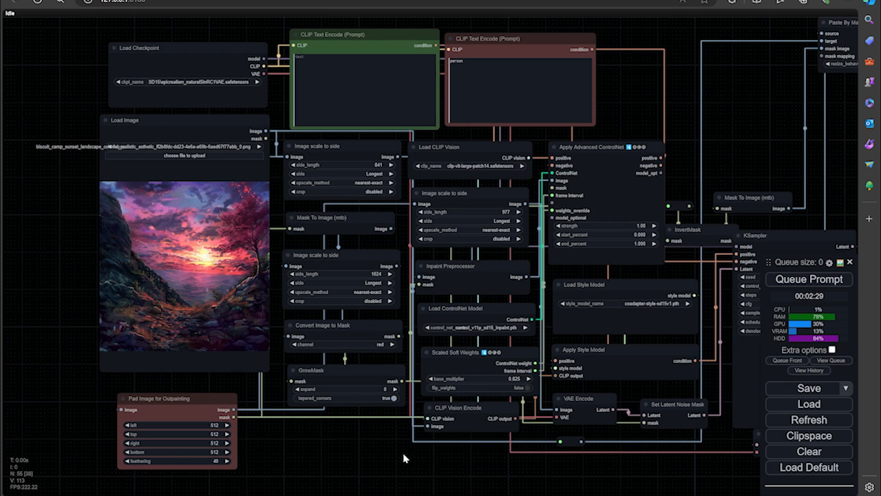
scroll(440, 453, "up", 2)
scroll(441, 453, "down", 2)
left_click_drag(440, 453, 301, 429)
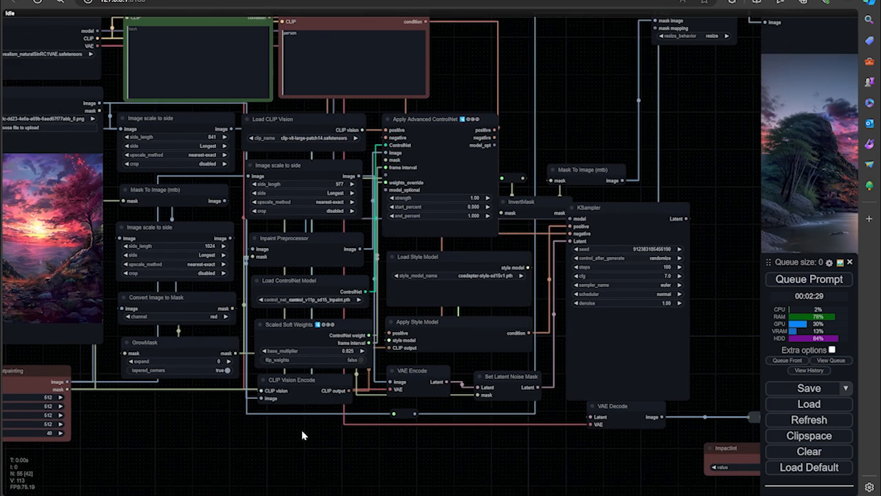
left_click_drag(475, 449, 413, 448)
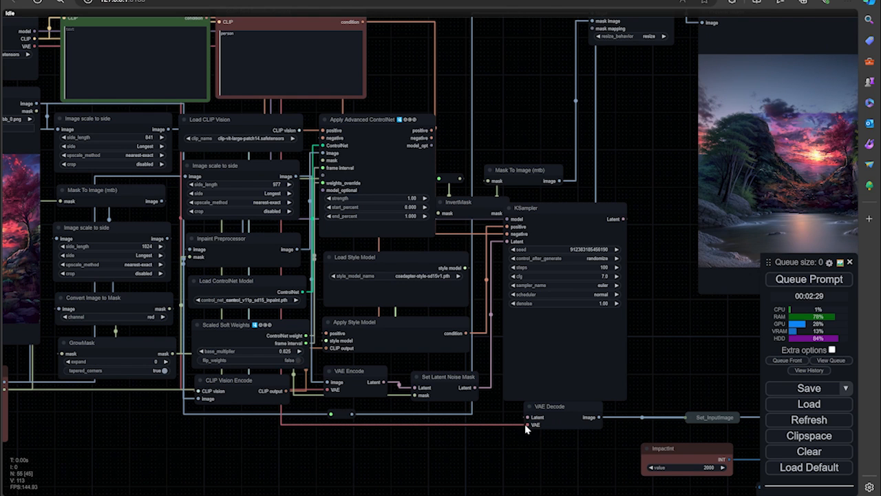
mouse_move(565, 343)
left_mouse_down()
mouse_move(556, 359)
mouse_move(580, 344)
left_mouse_up()
left_click_drag(691, 364, 566, 358)
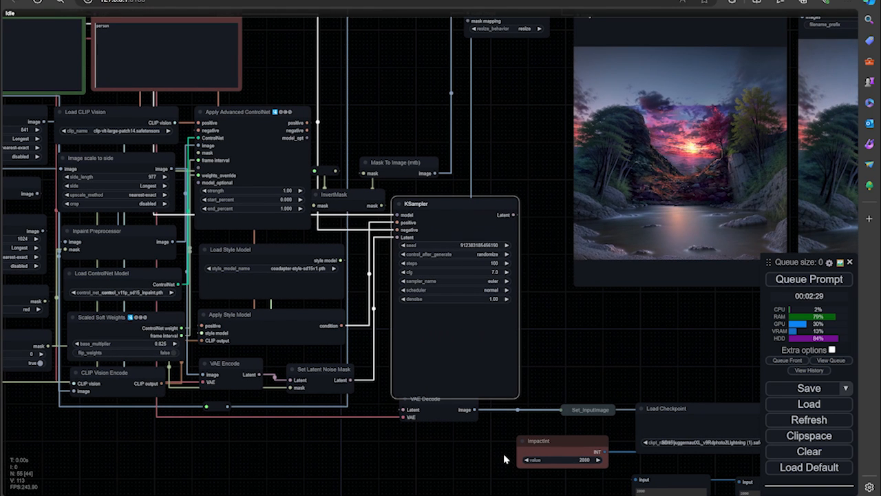